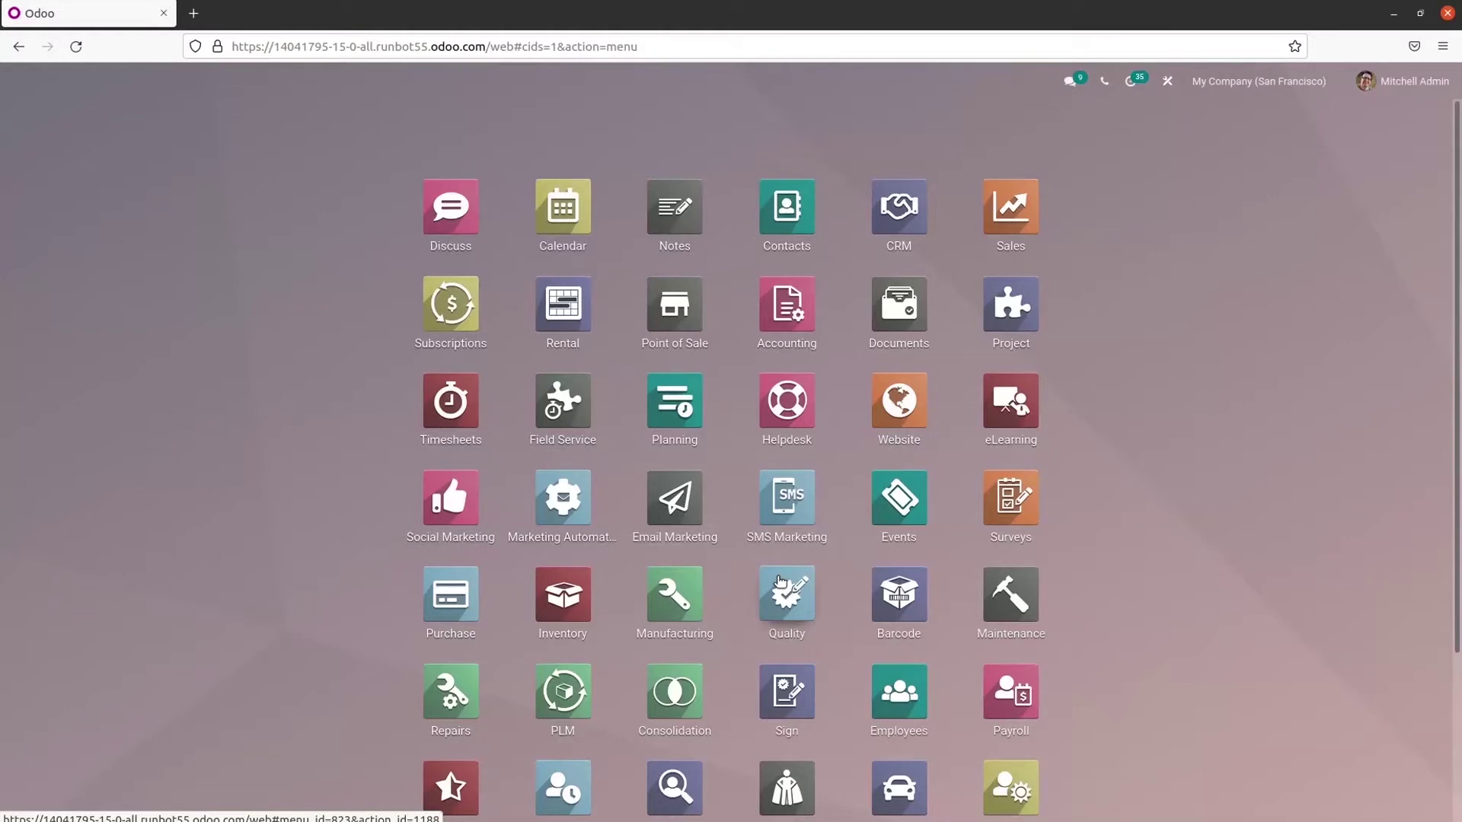
Open the Lots/Serial Numbers list from the Quality app's Products menu
click(780, 583)
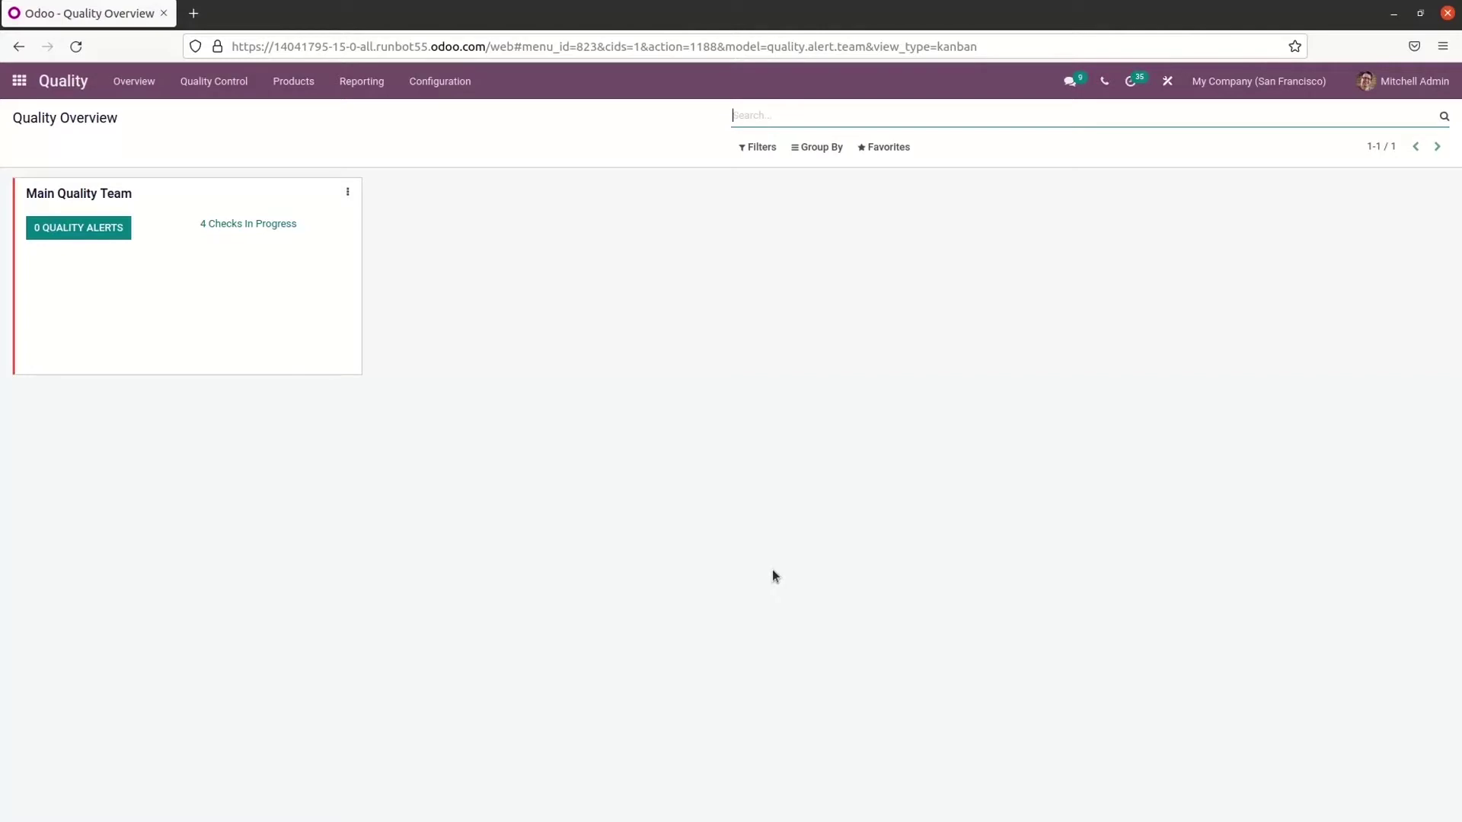
click(298, 81)
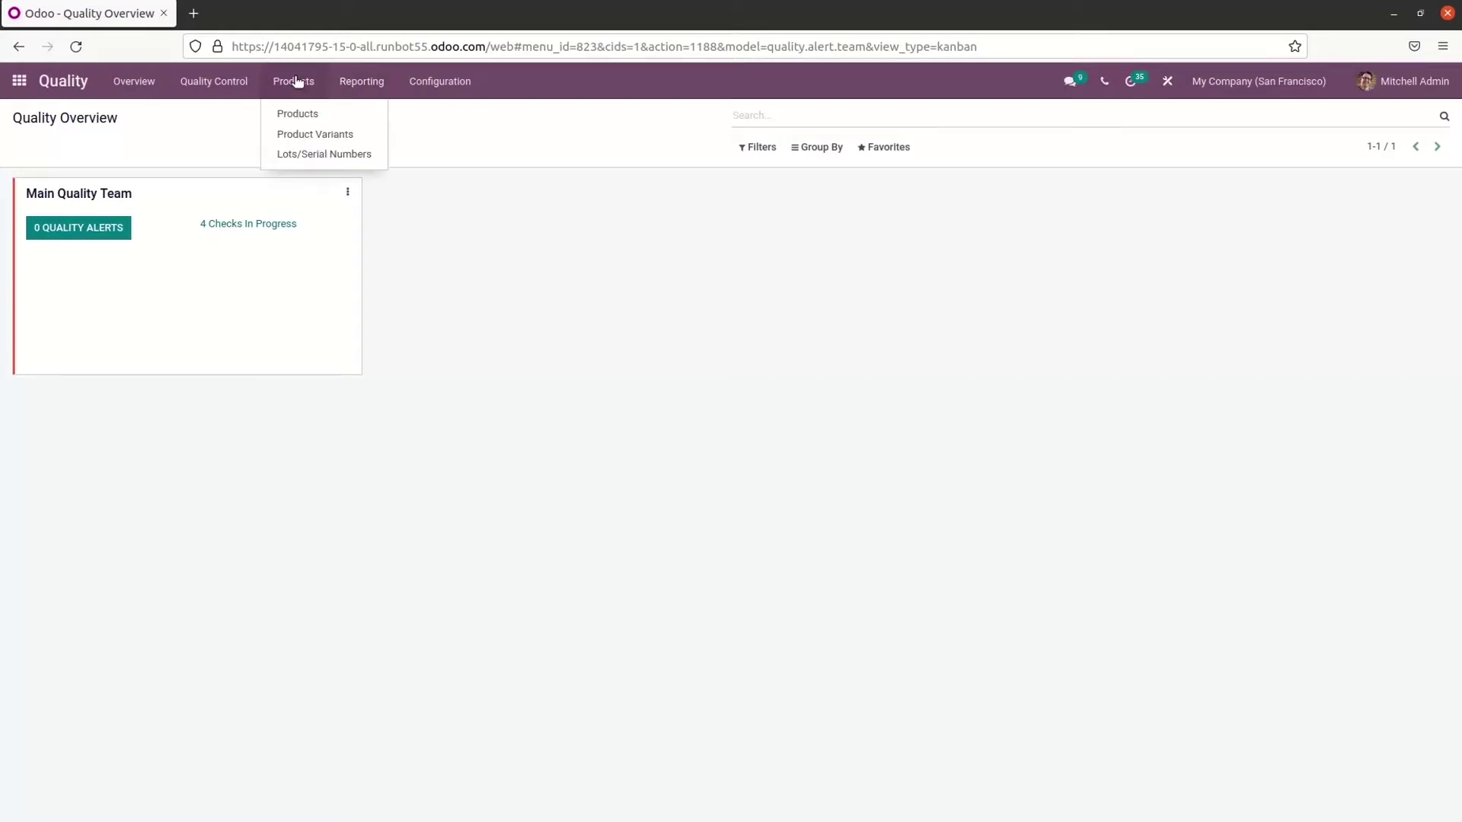
click(310, 160)
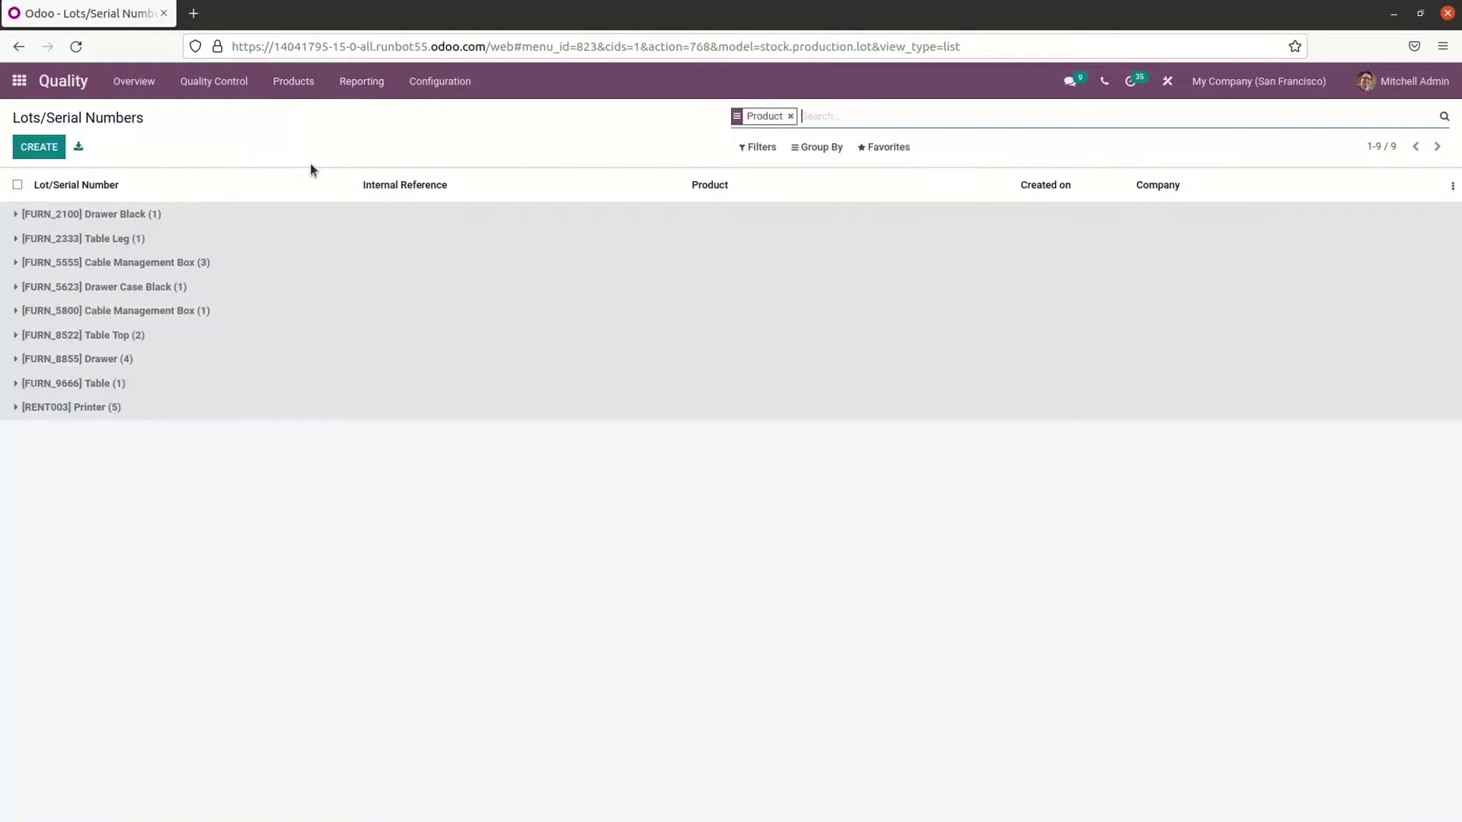
Expand the [FURN_2100] Drawer Black, [FURN_5555] and [FURN_5800] Cable Management Box groups
click(303, 217)
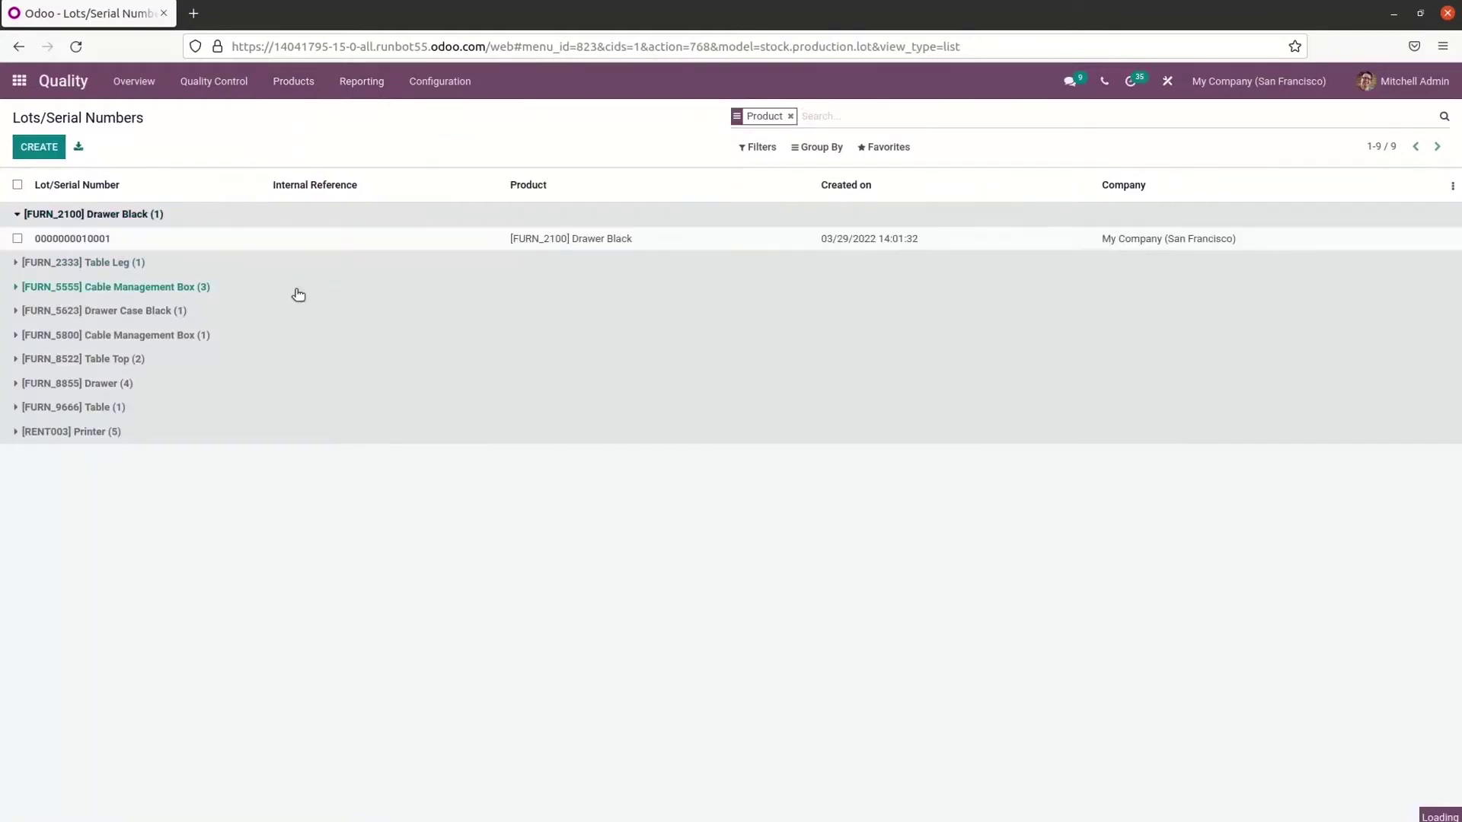
click(299, 288)
click(294, 407)
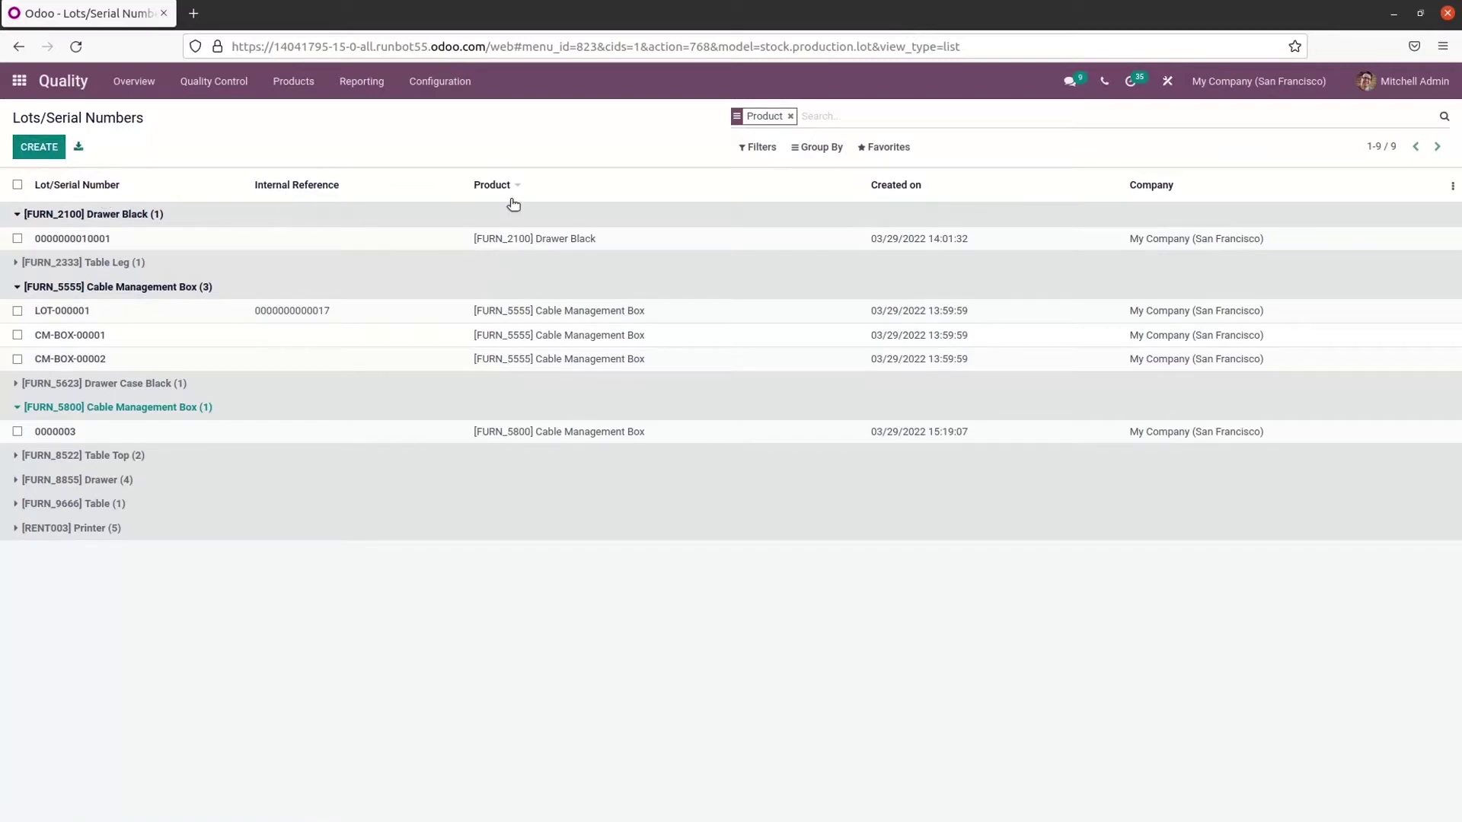
Inspect the list's optional columns and its Group By options
click(1452, 188)
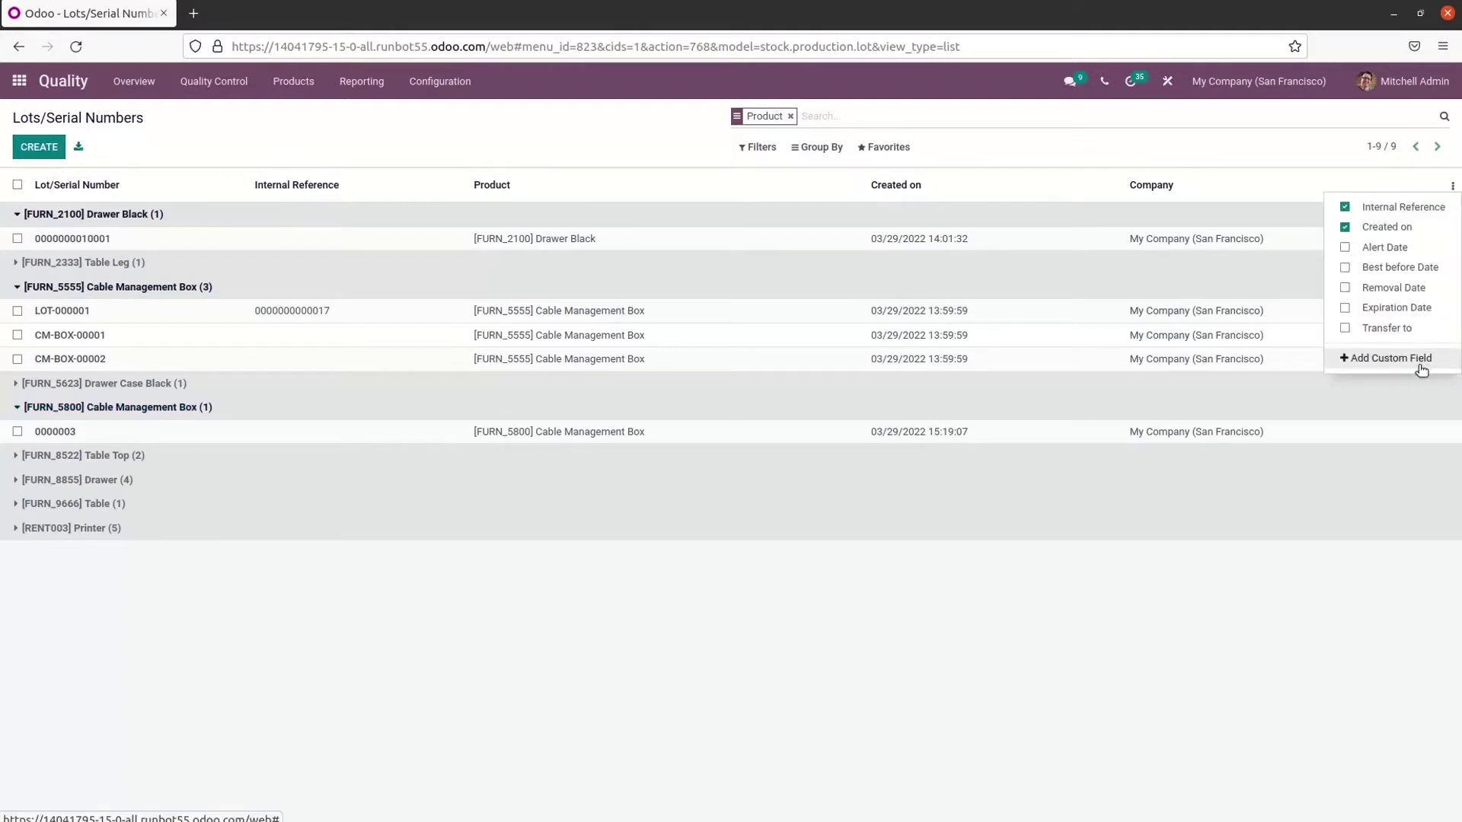
click(1090, 147)
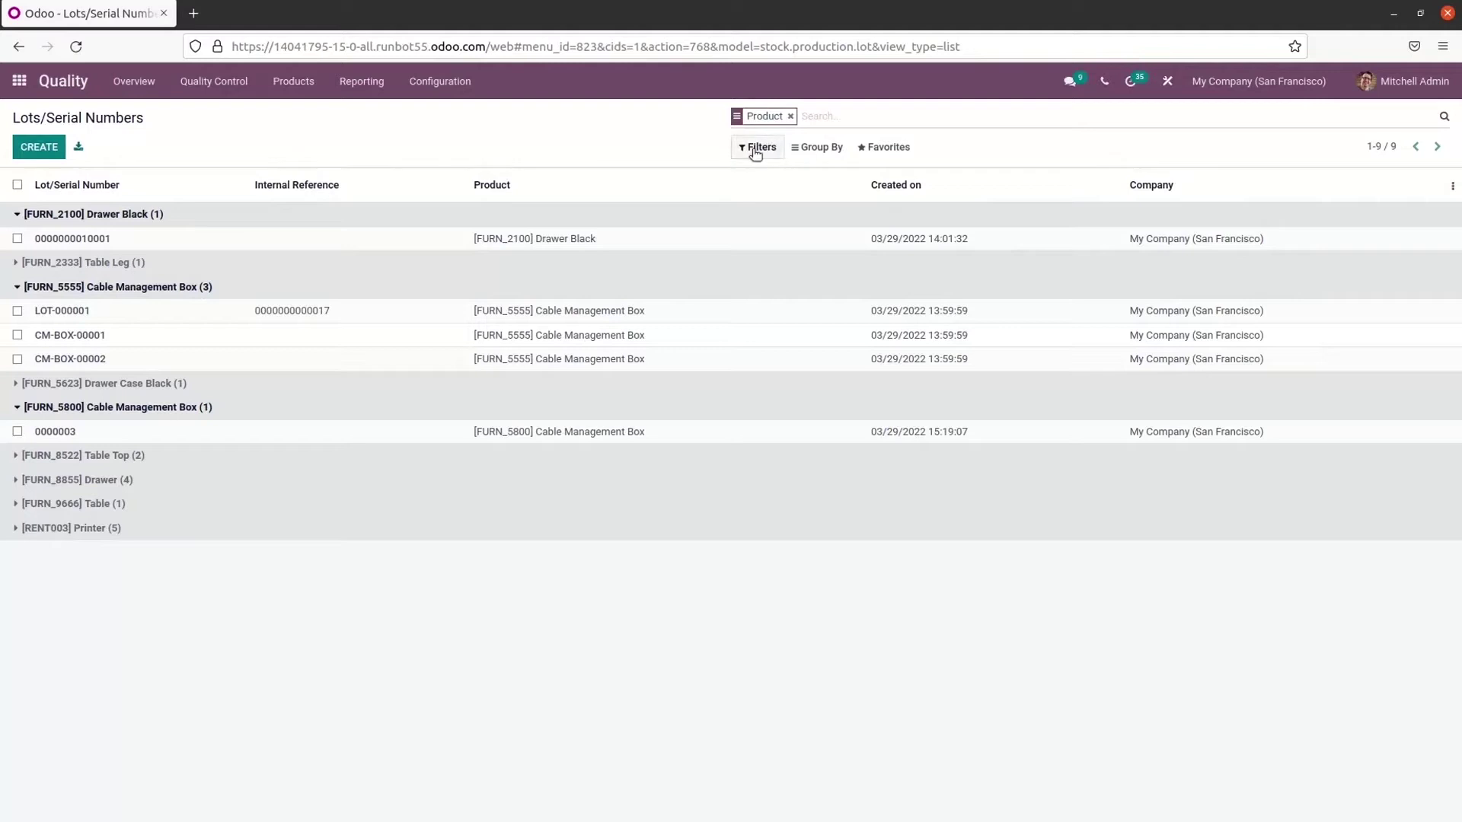
click(818, 147)
click(545, 141)
click(39, 147)
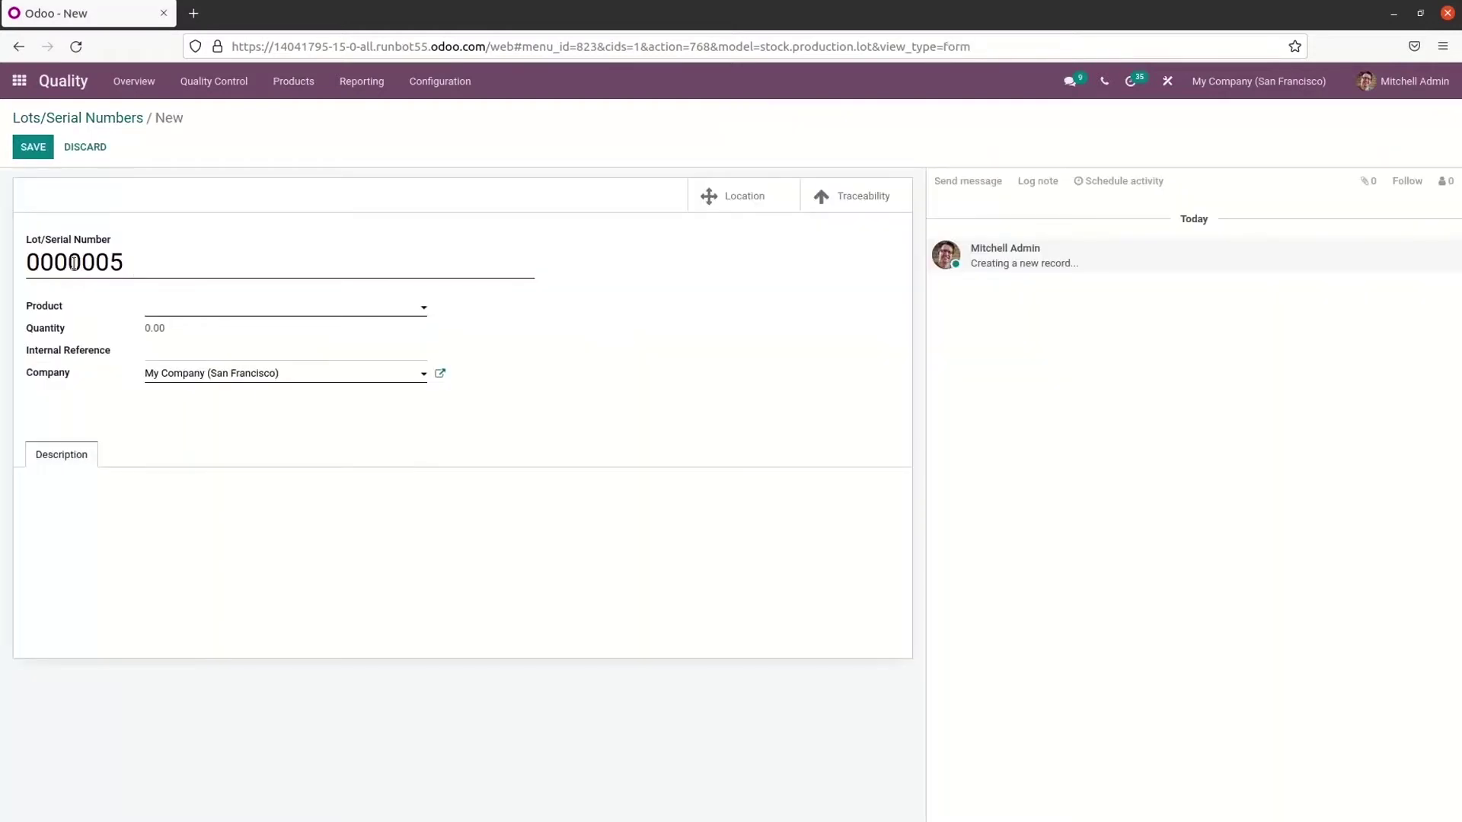
click(201, 313)
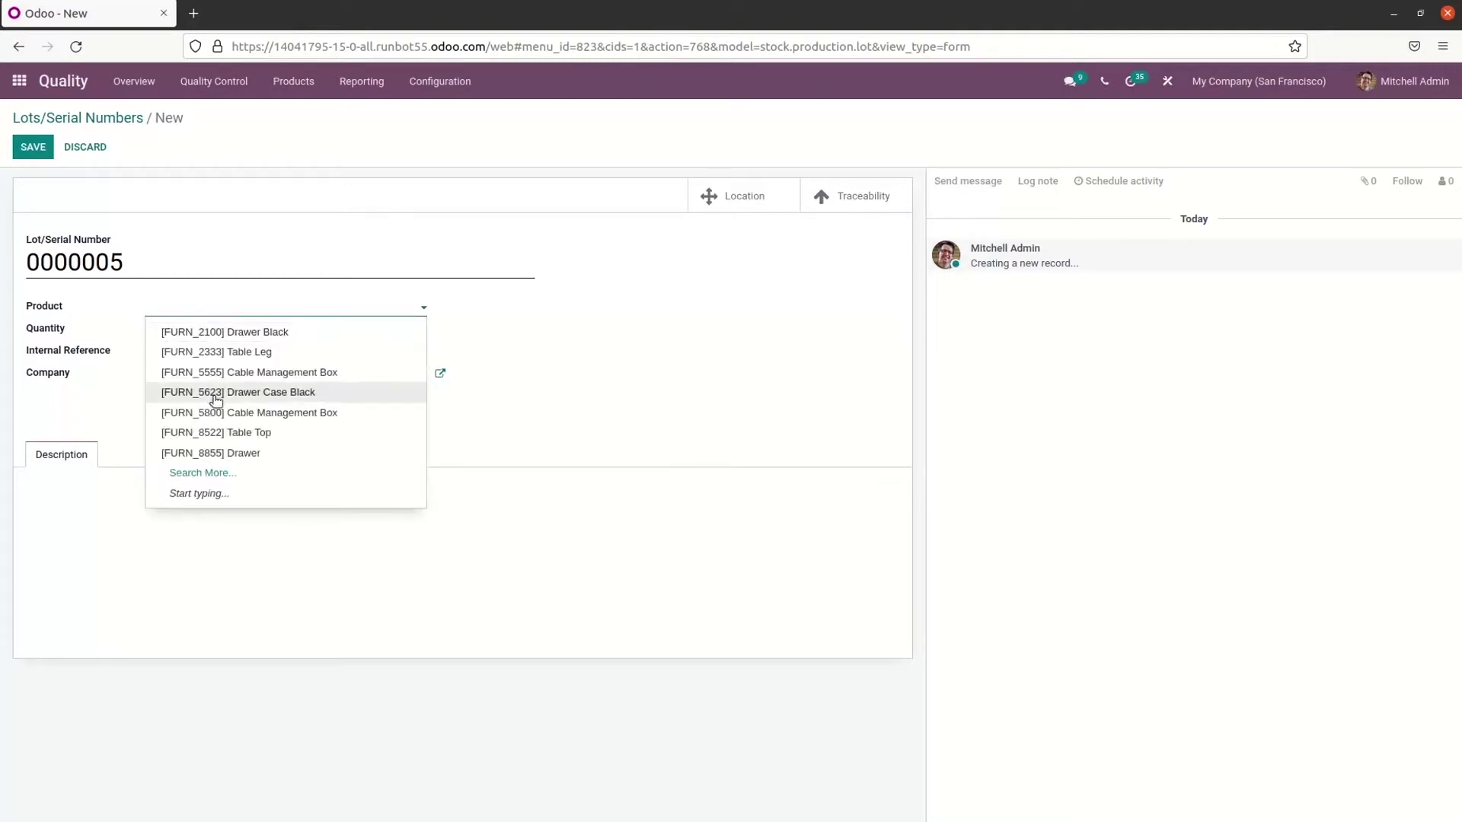
click(202, 312)
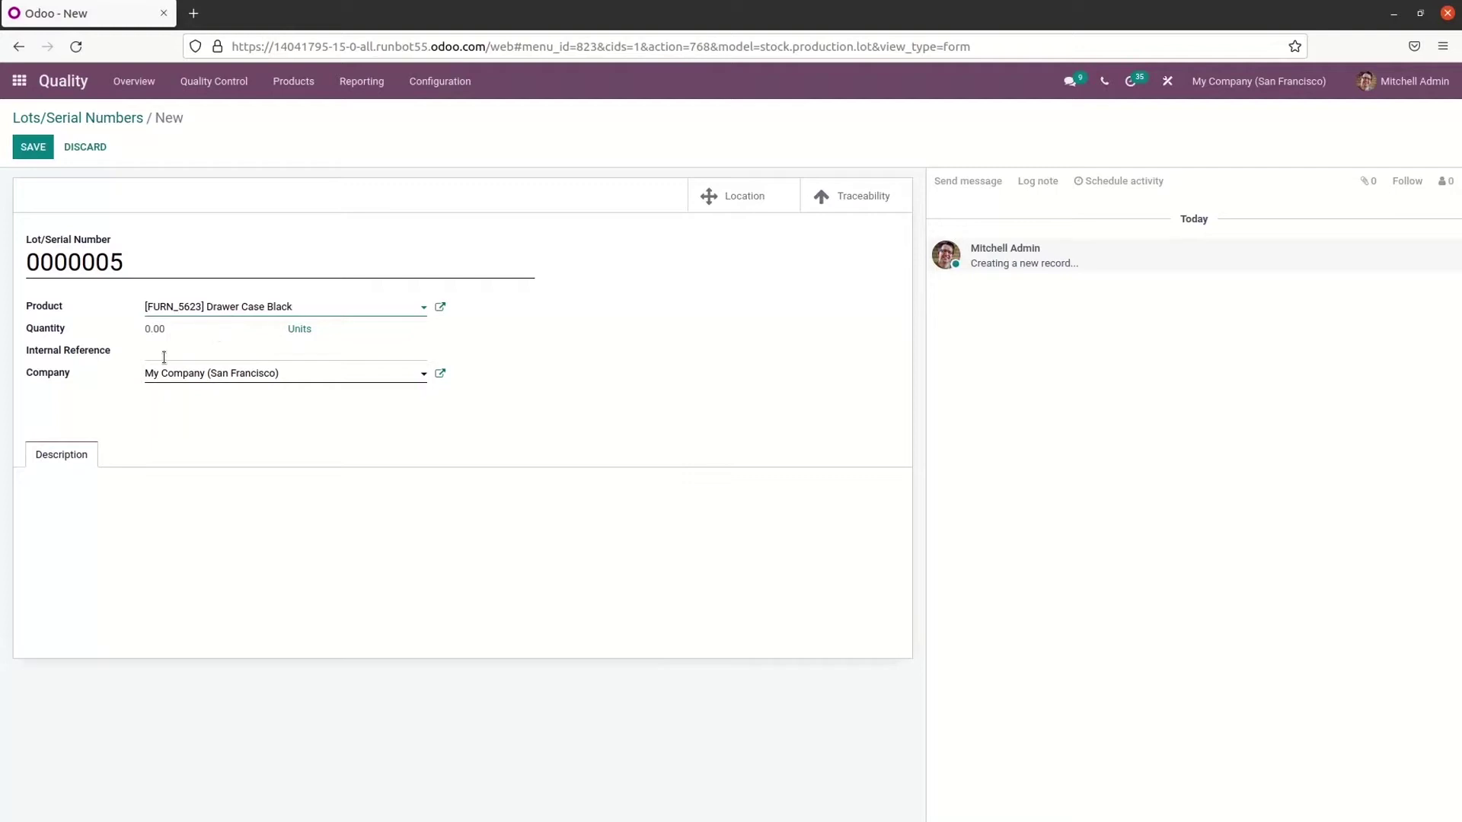
click(131, 498)
click(78, 117)
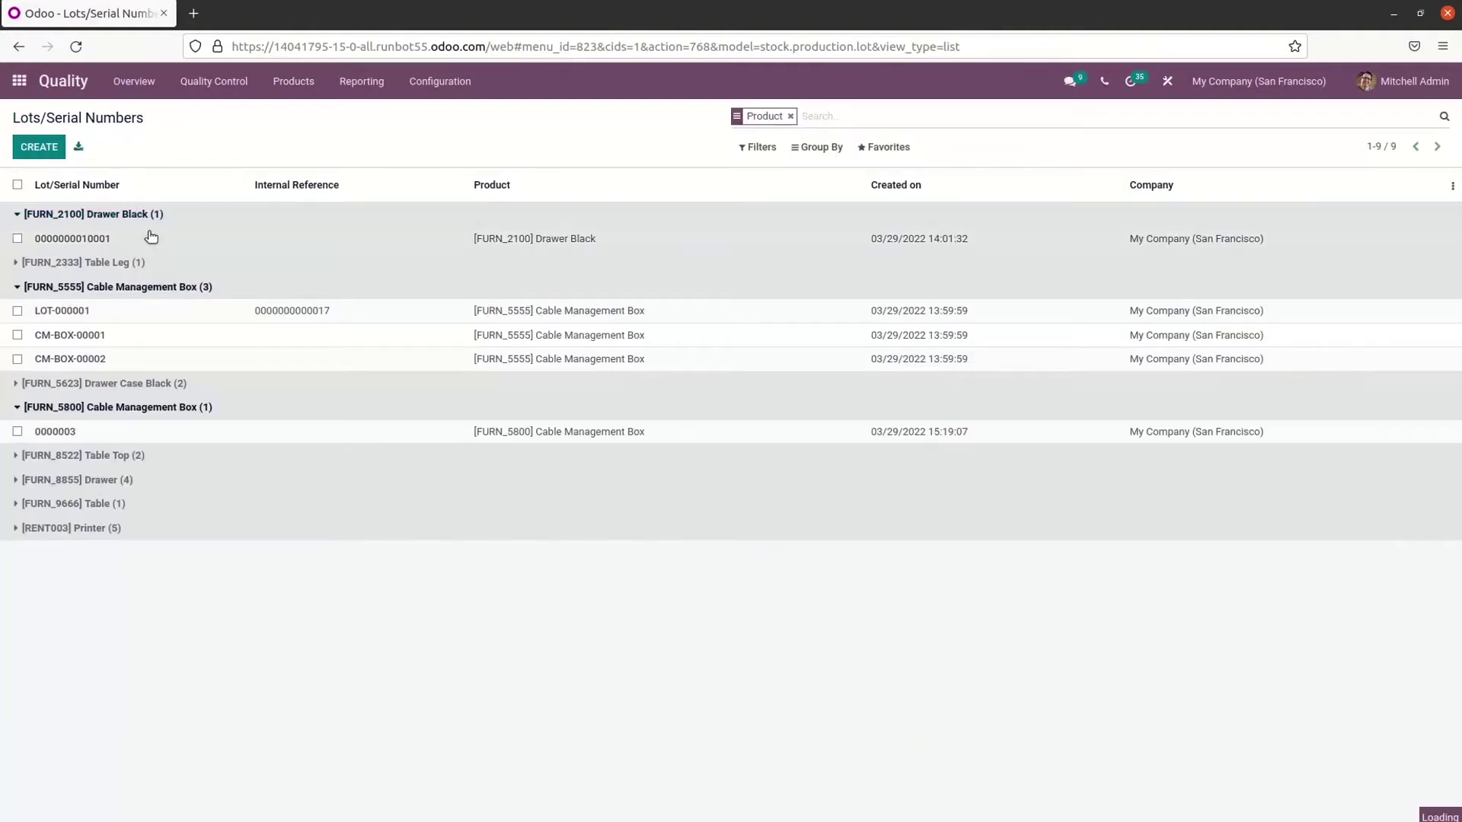
click(151, 238)
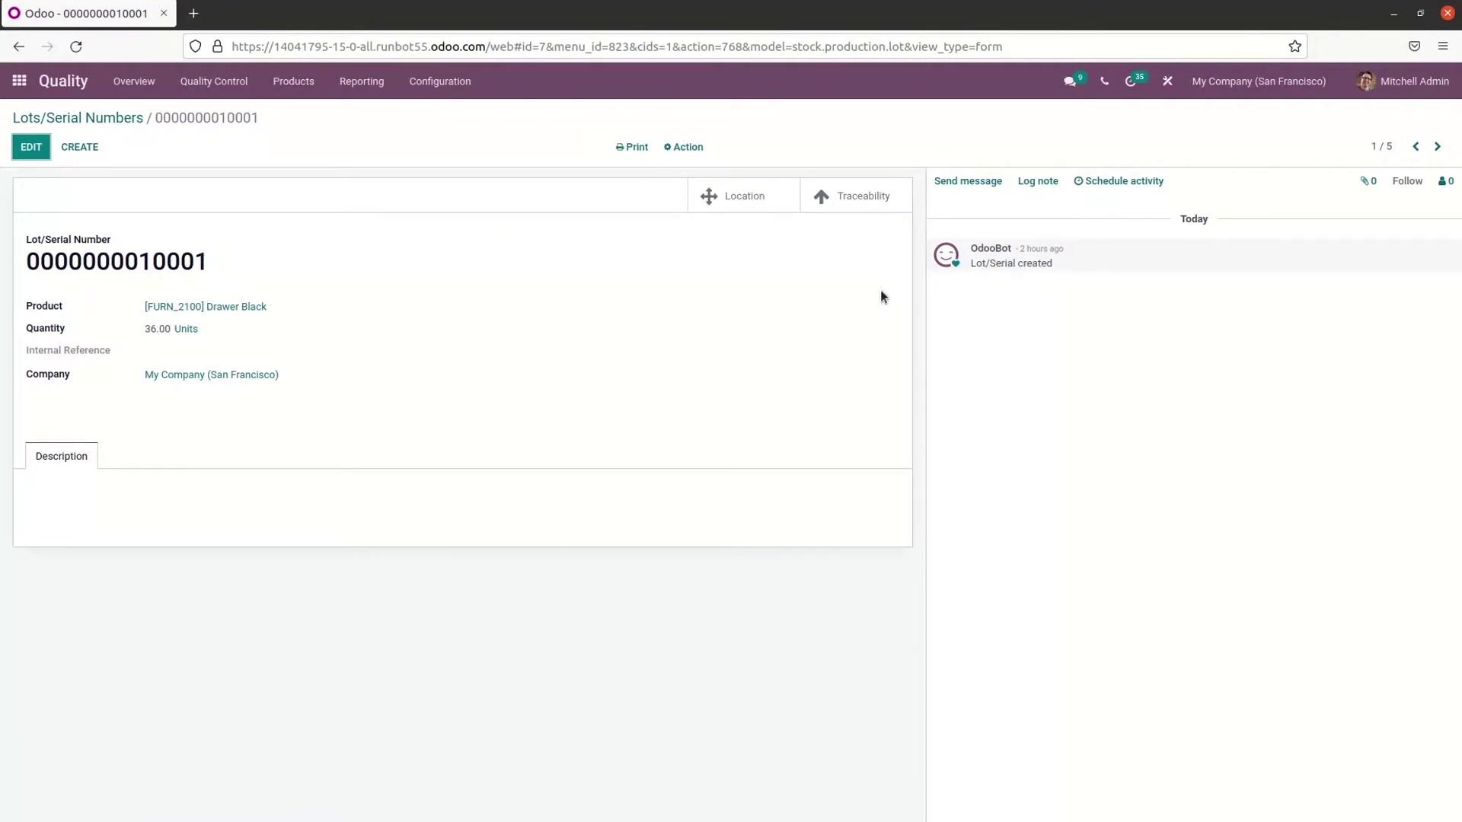
click(755, 202)
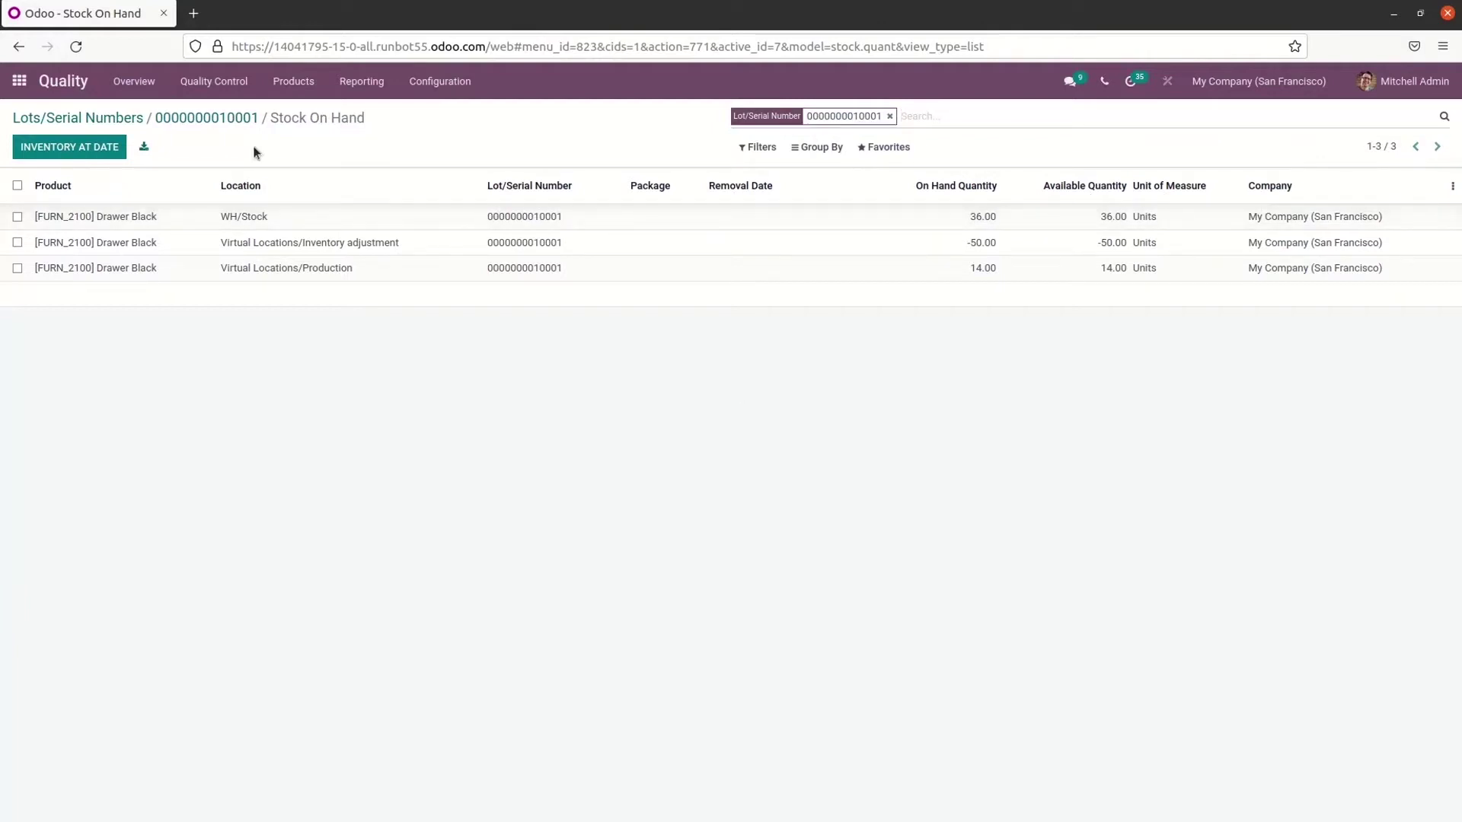
click(213, 124)
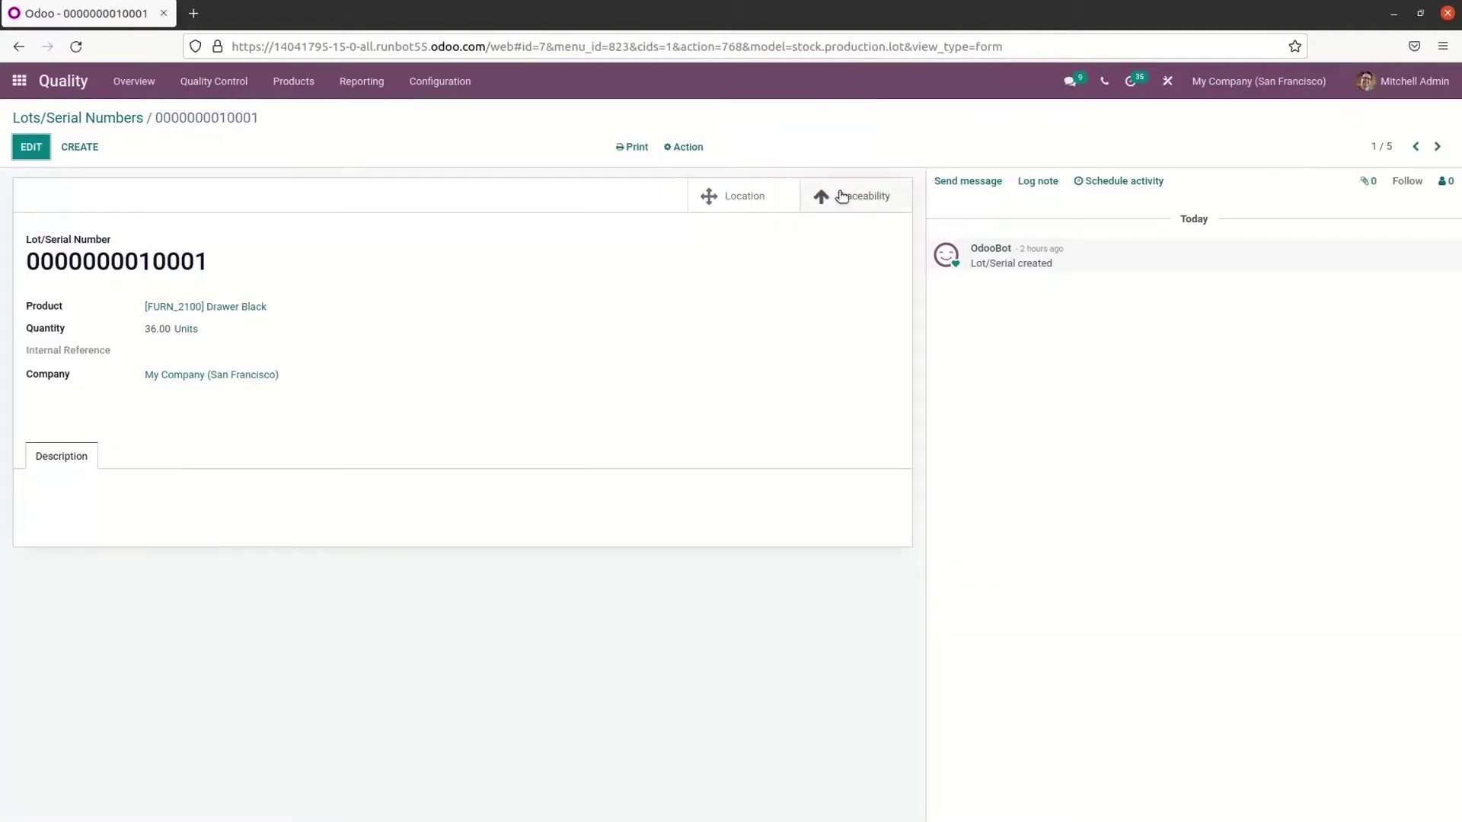
click(841, 197)
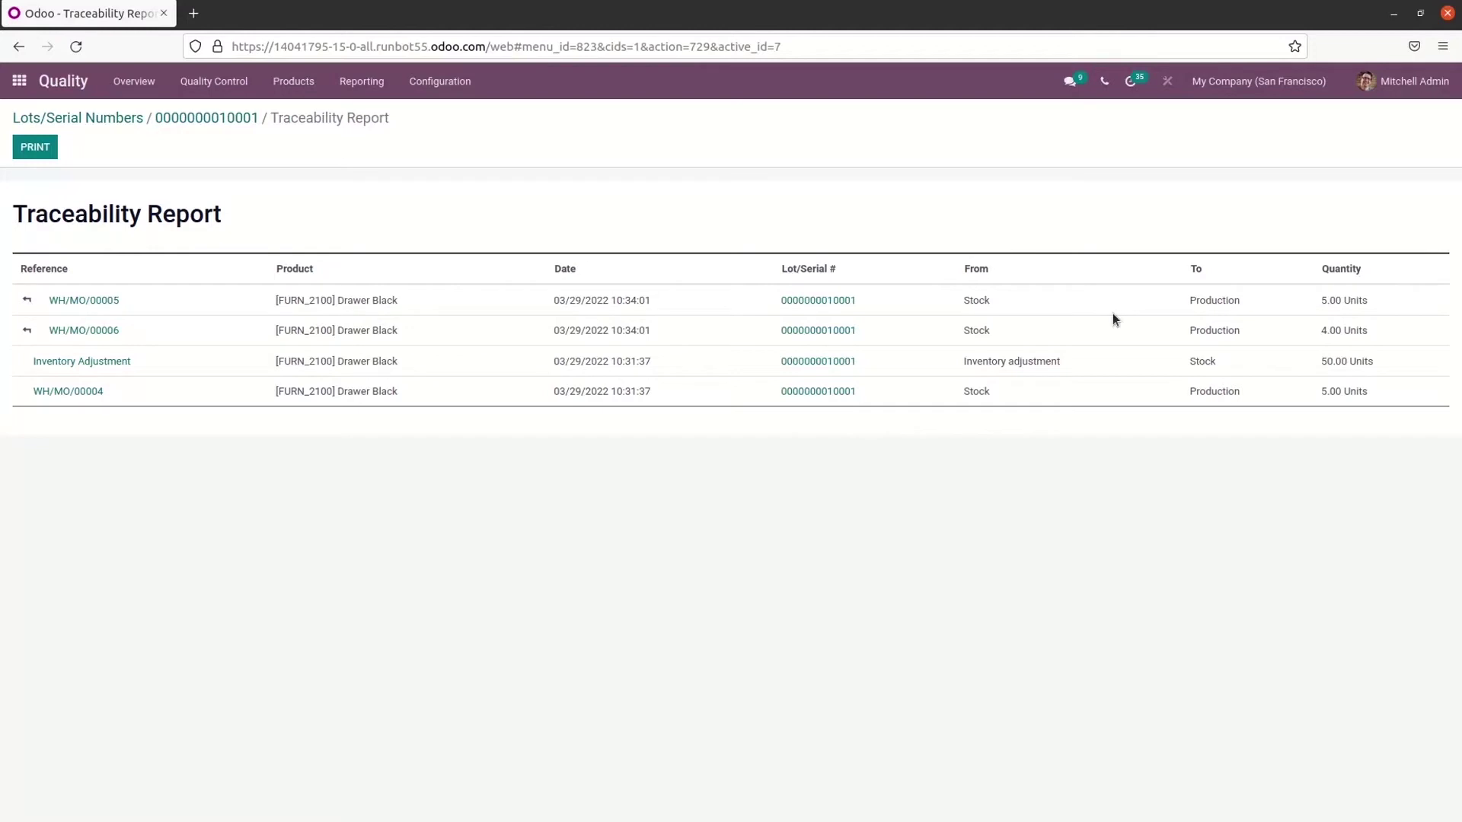
click(95, 126)
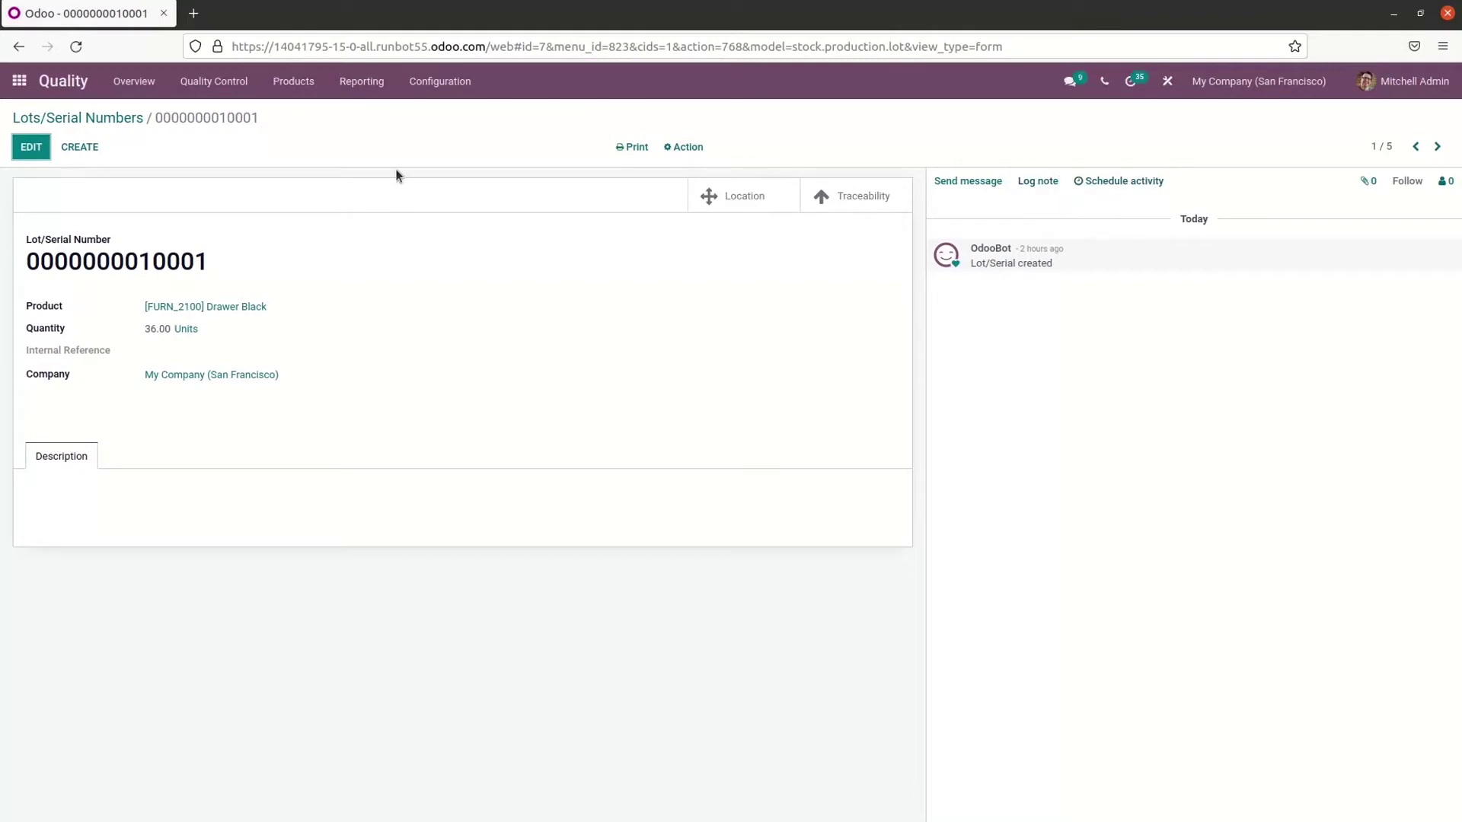
click(137, 118)
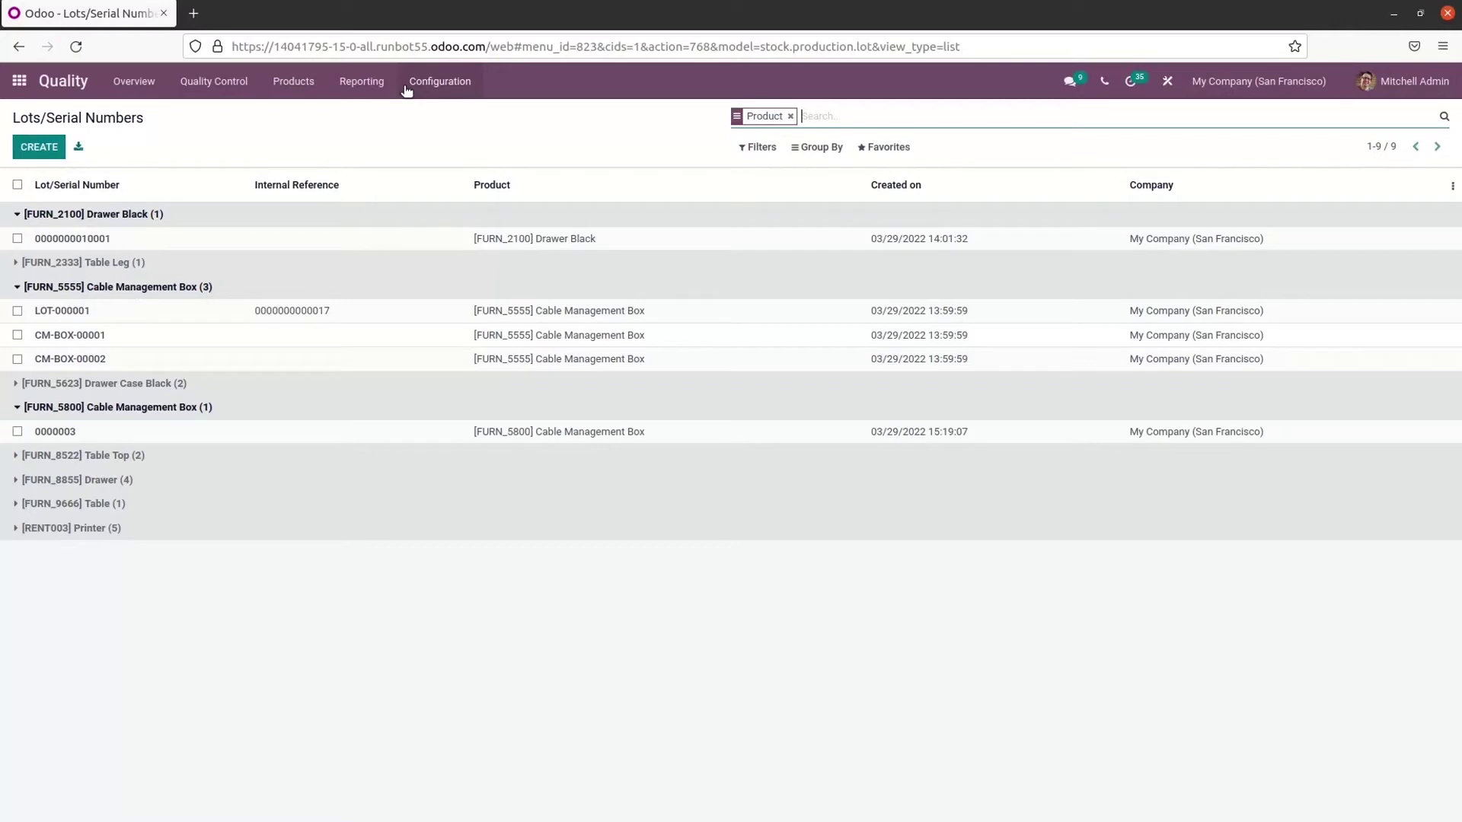
Show the Quality Configuration menu from the Lots/Serial Numbers list
click(407, 87)
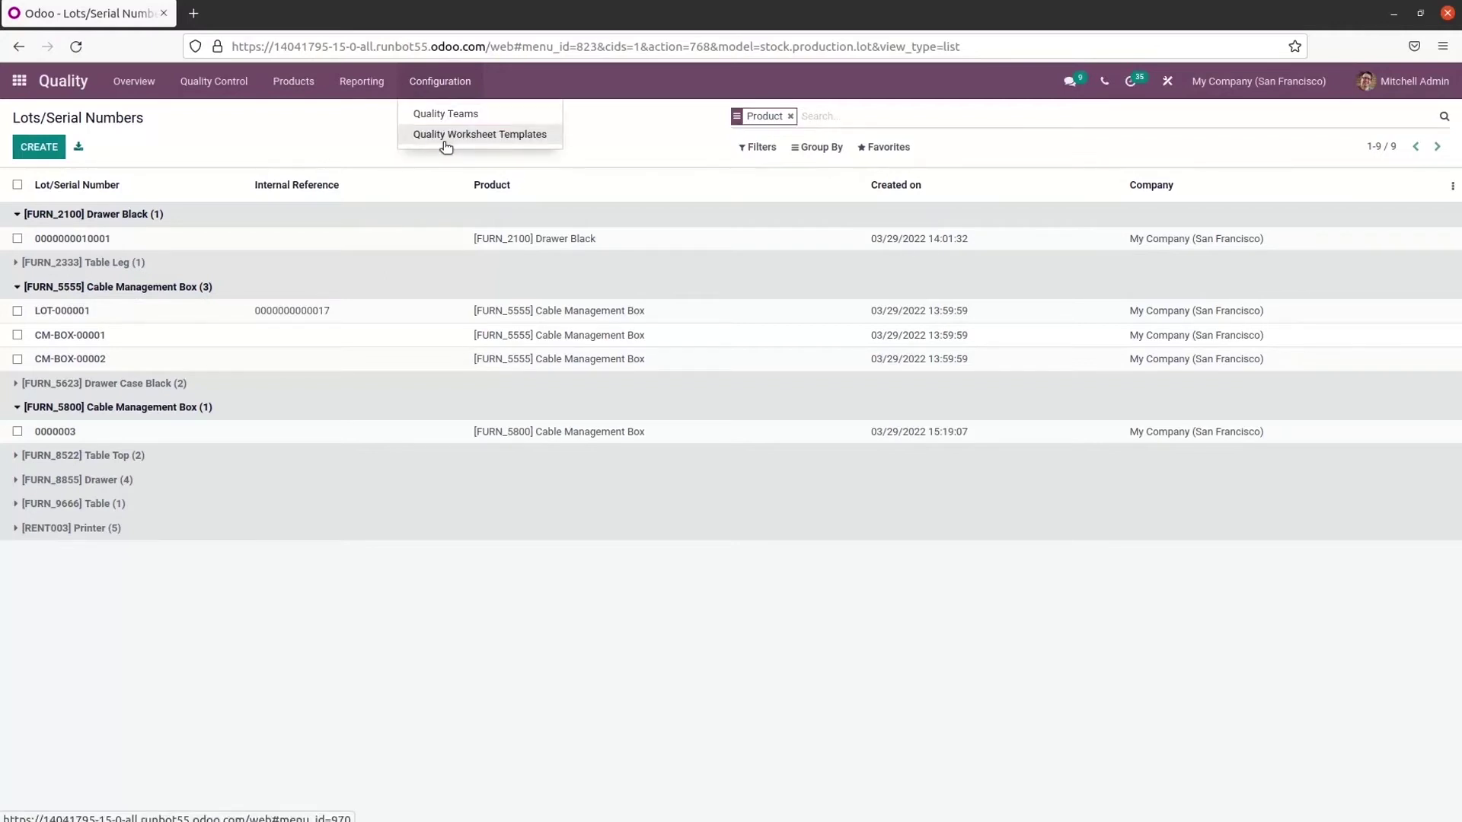
Open the Quality Issues worksheet template and launch its layout designer in Studio
click(446, 135)
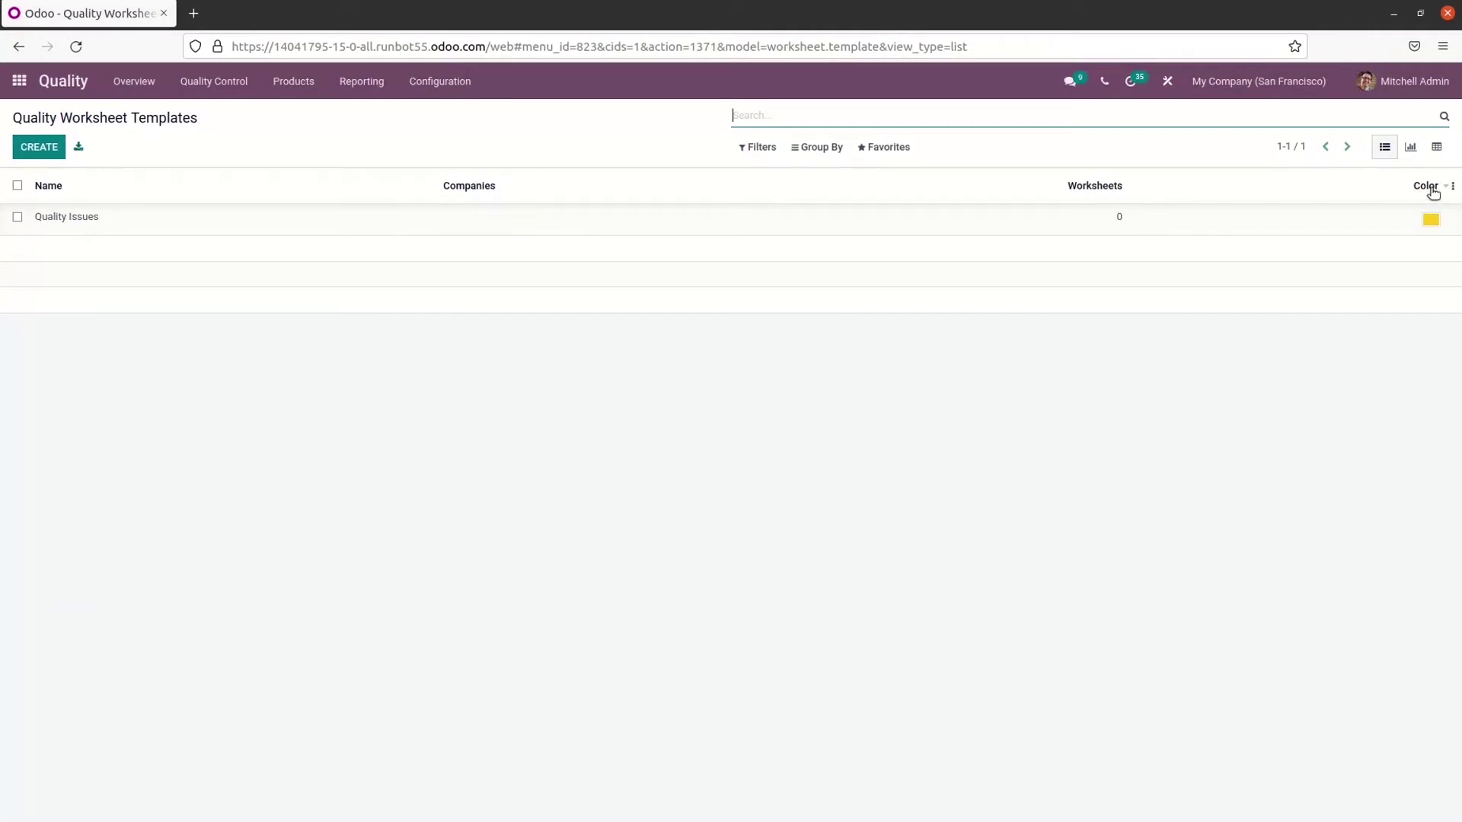
click(454, 221)
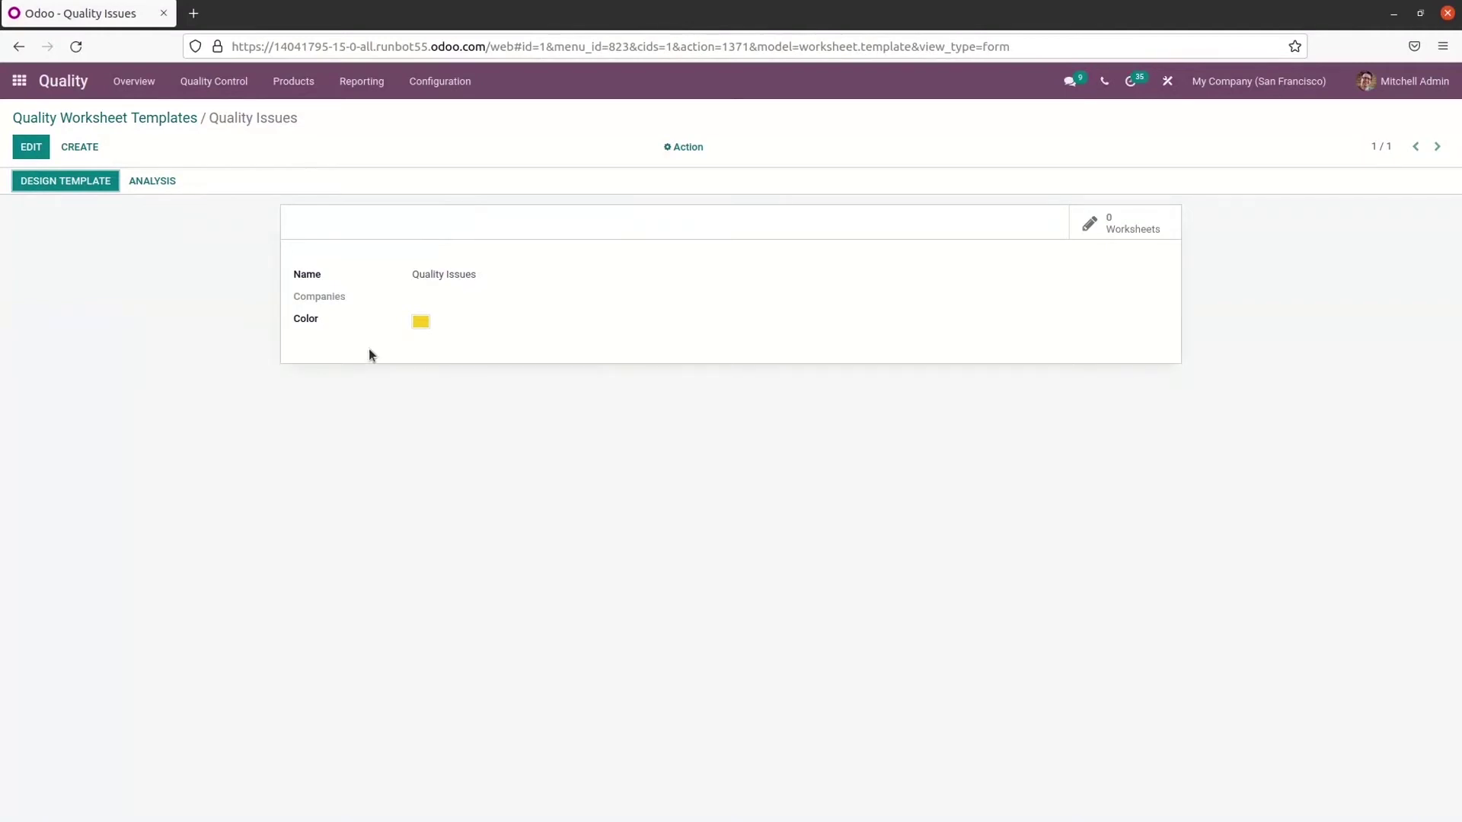
click(46, 183)
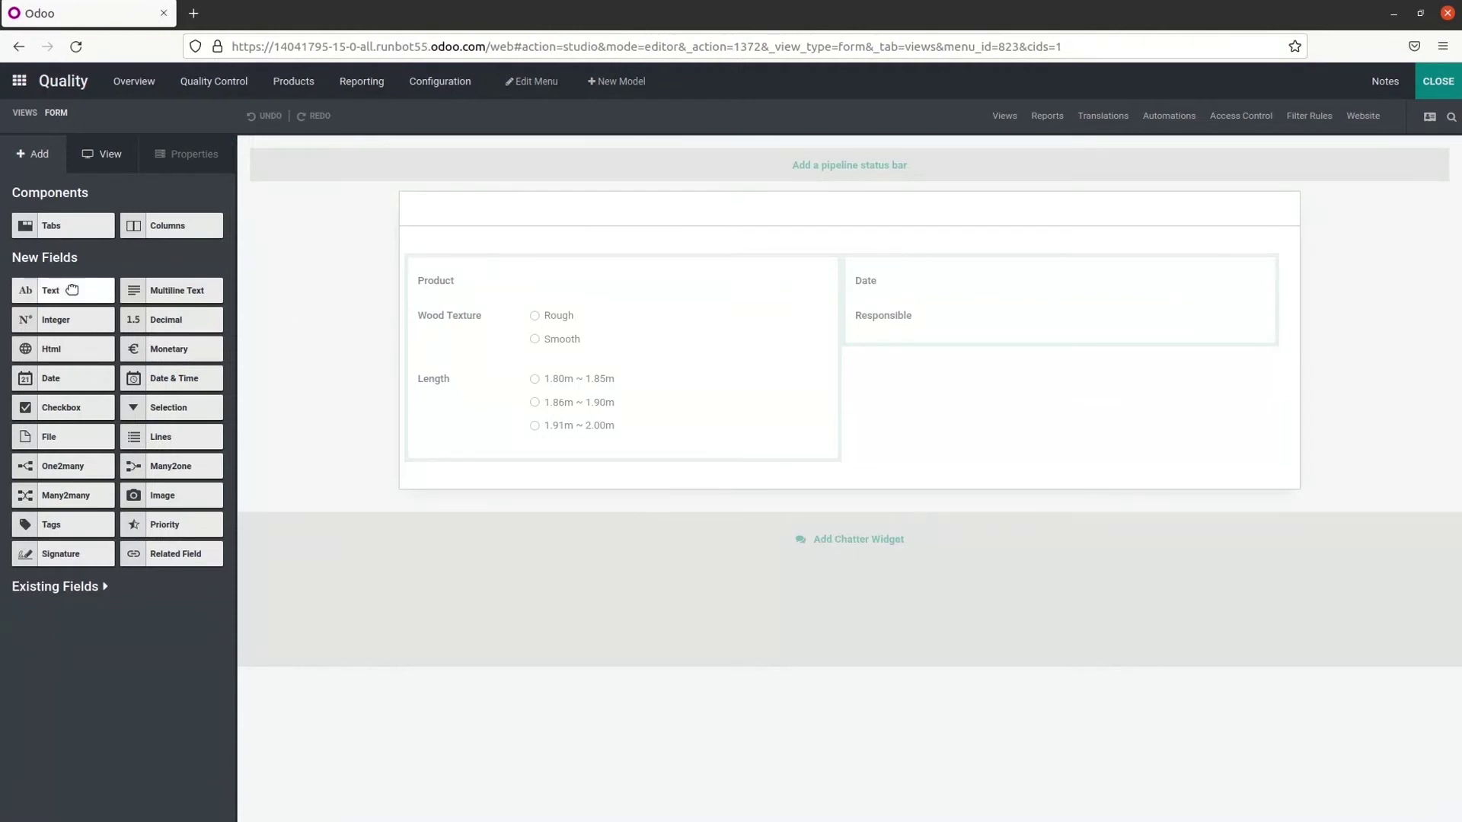
Drop a Text field above Product on the Quality Issues worksheet and close Studio
drag(71, 290, 777, 284)
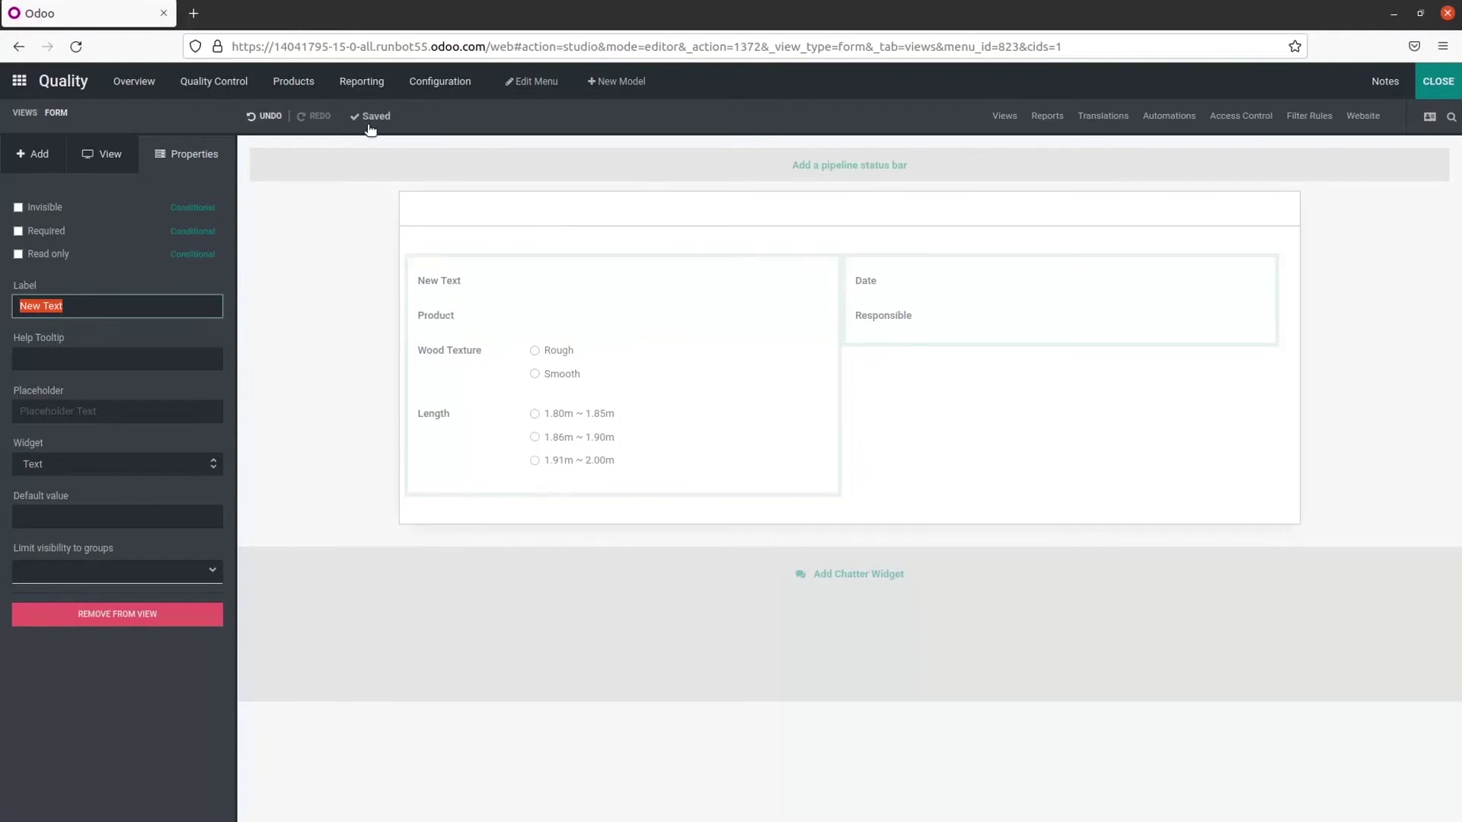
click(1446, 84)
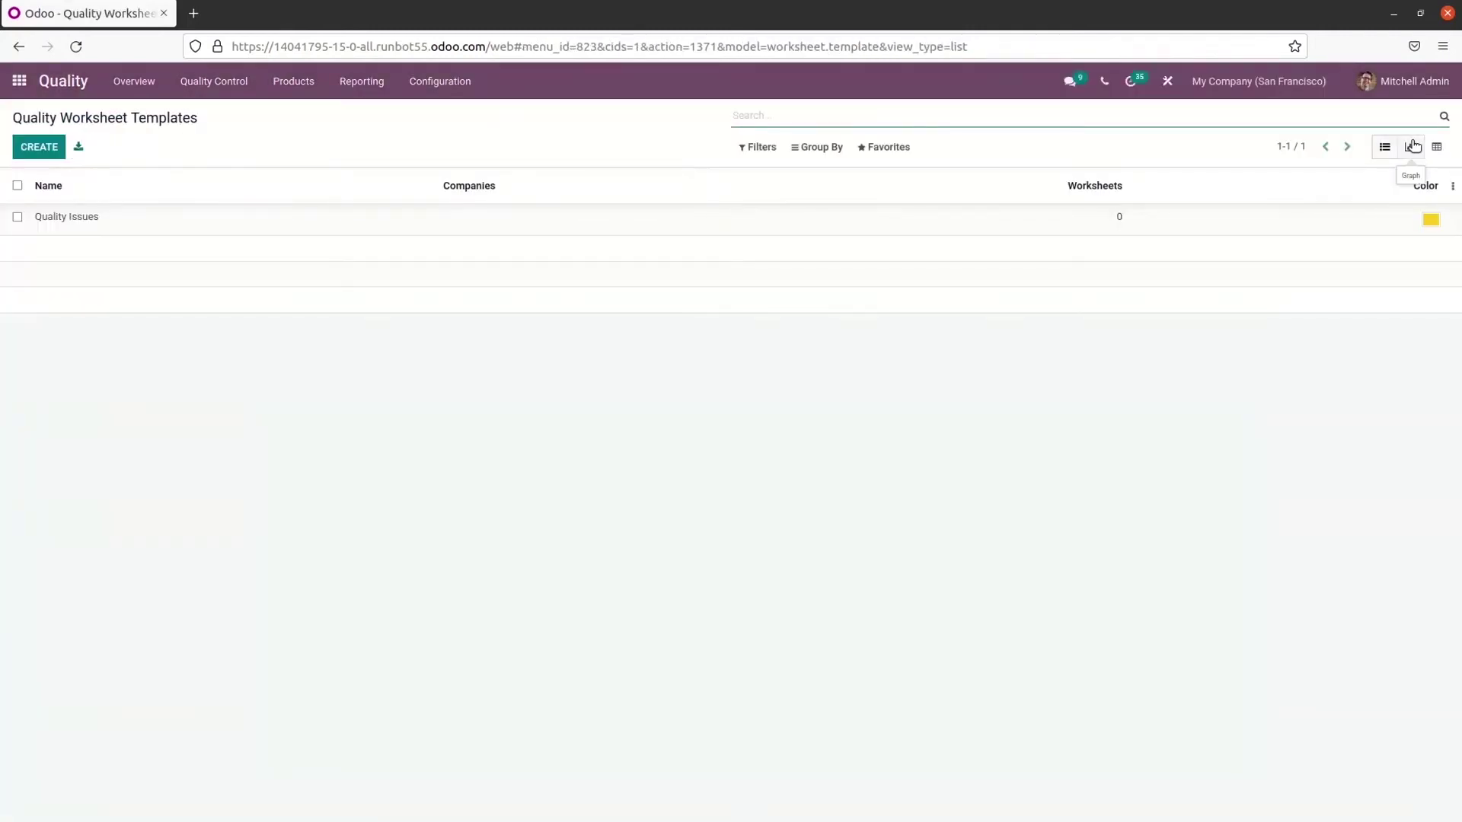
Chart the worksheet templates as a bar graph, check its measures, then switch to pivot view
click(1412, 145)
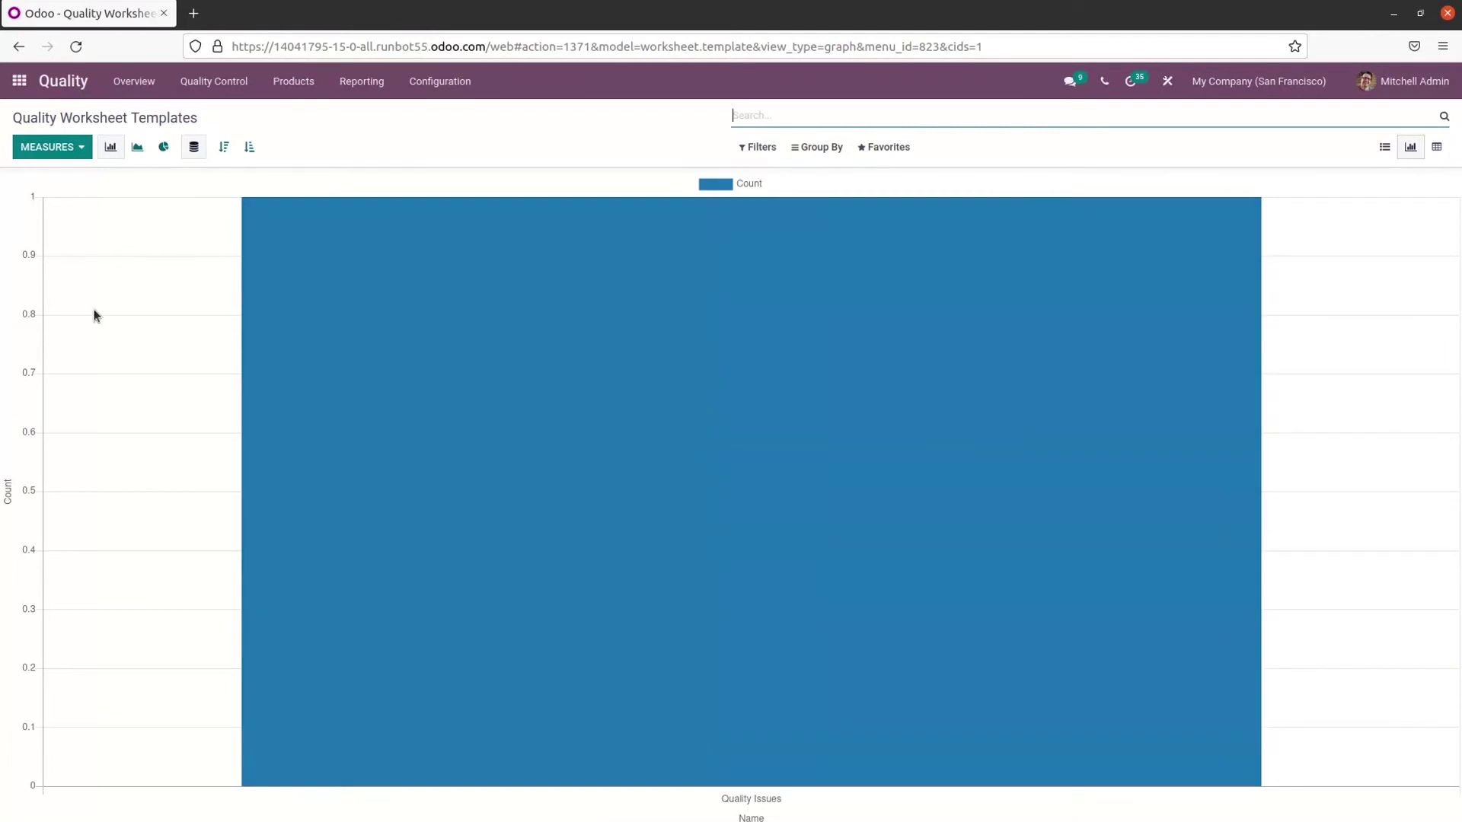
click(59, 149)
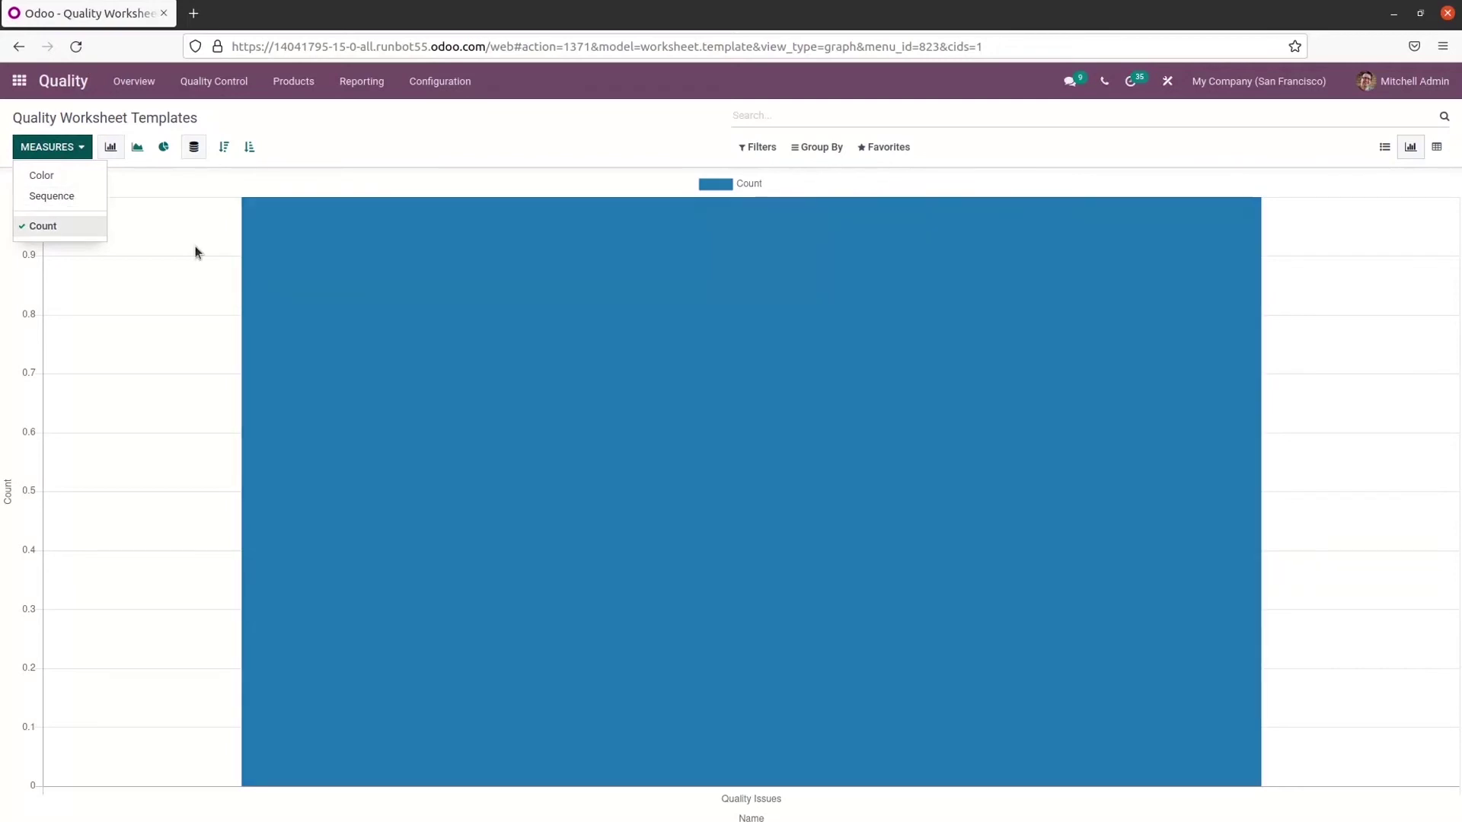
click(195, 247)
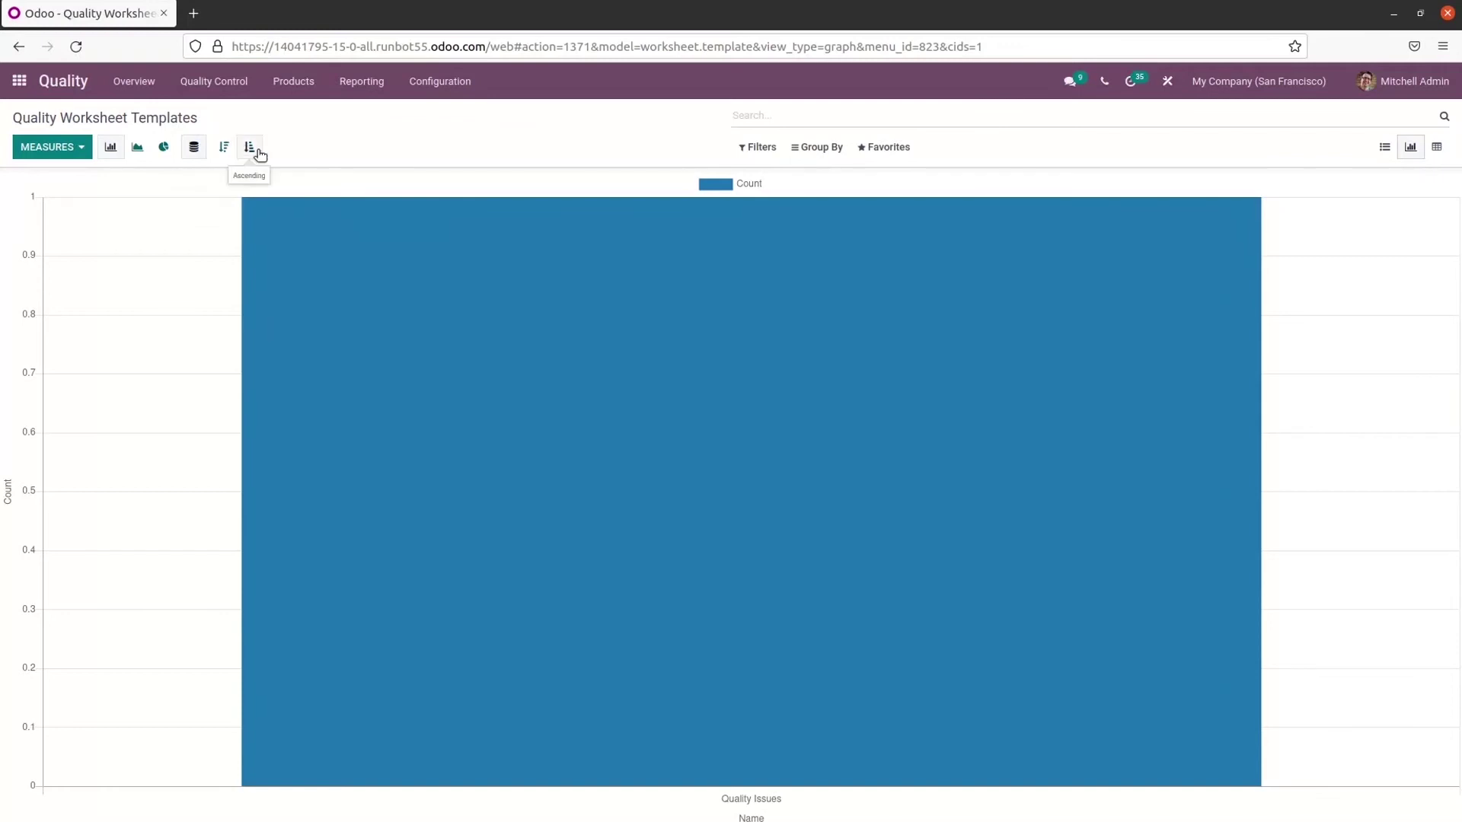
click(1437, 149)
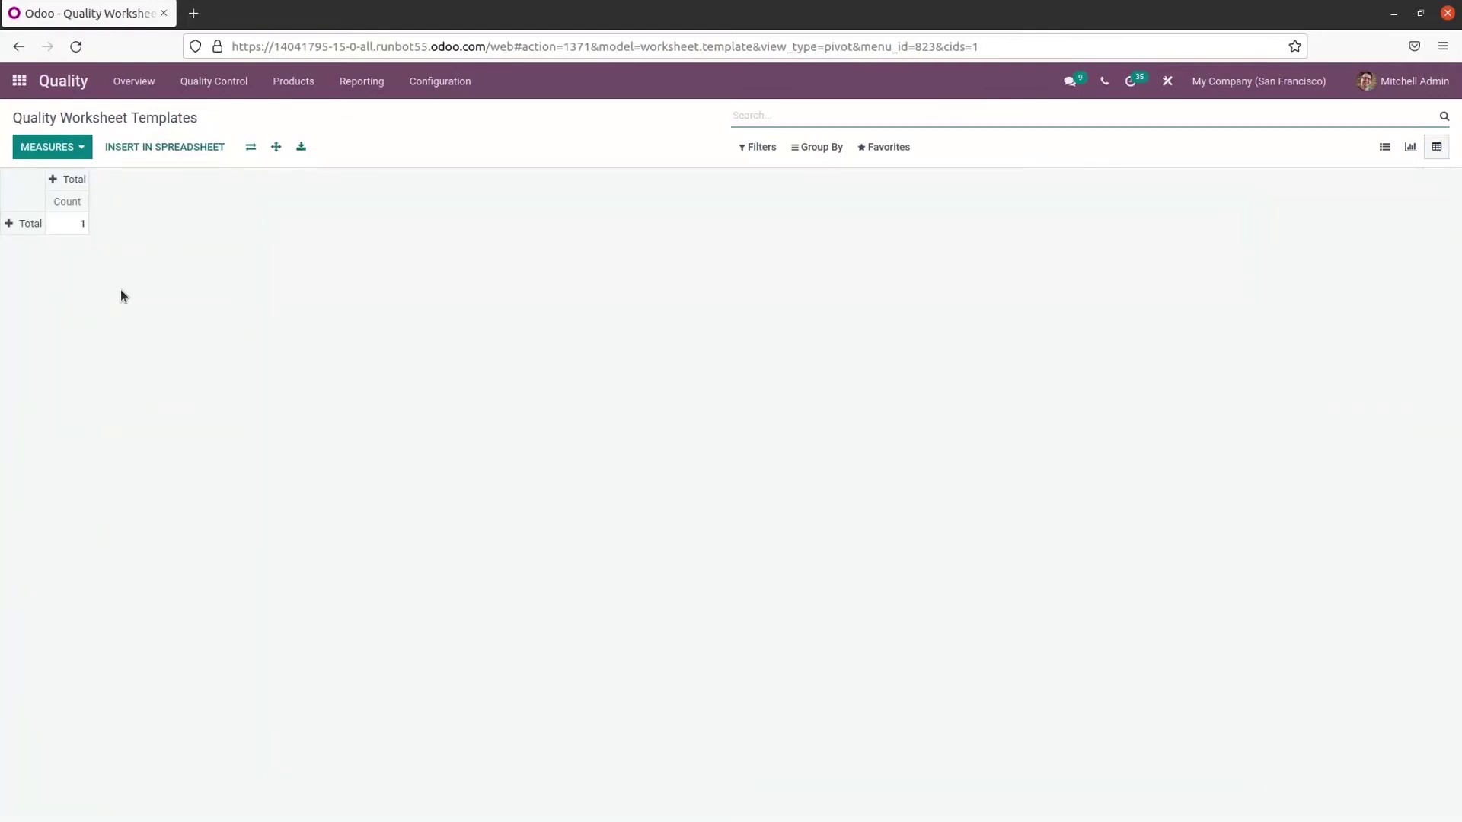
Check the pivot's measures, return to list view, and start a new worksheet template
click(48, 146)
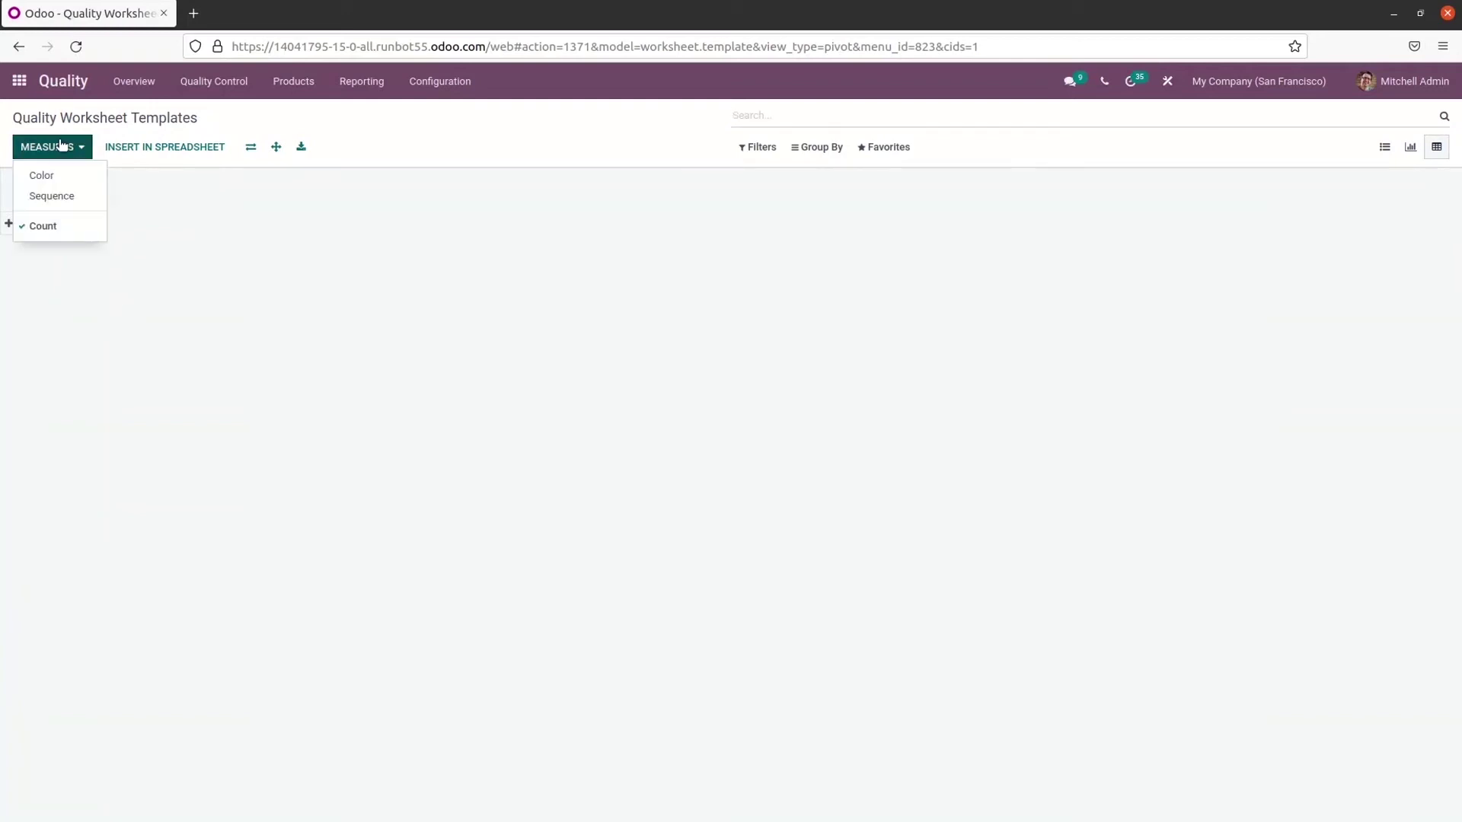
click(232, 240)
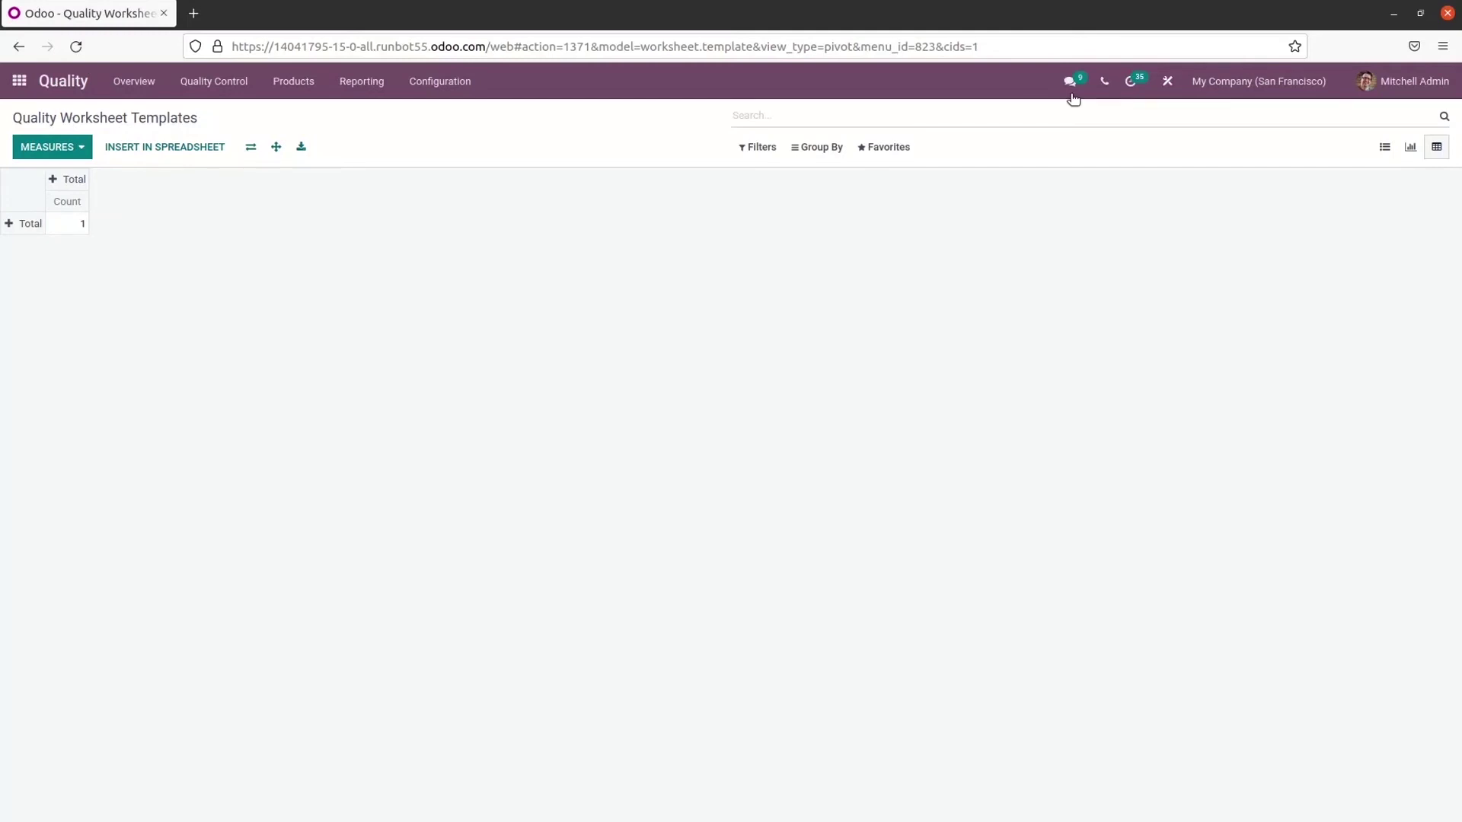
click(1371, 155)
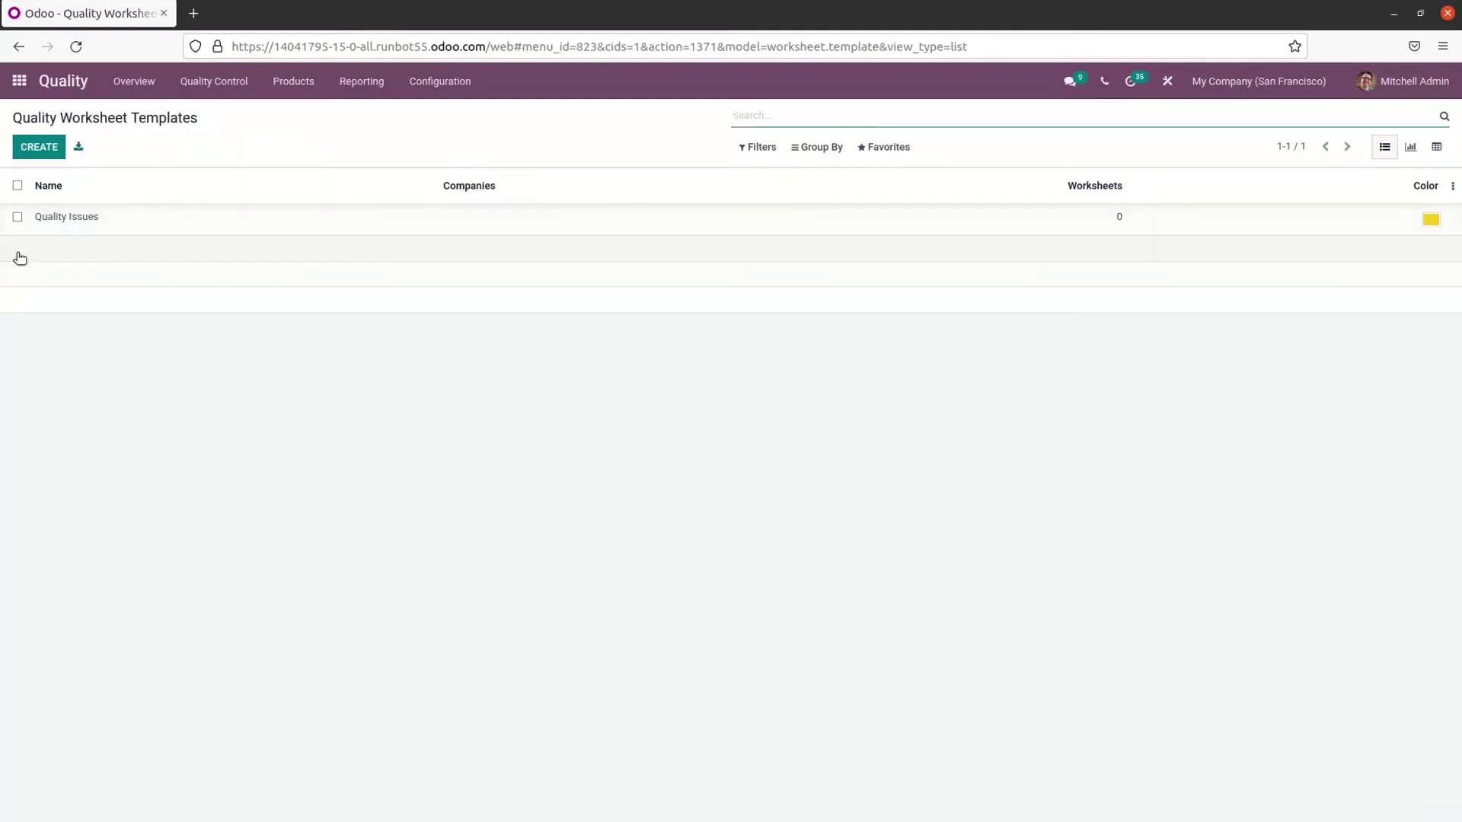
click(43, 148)
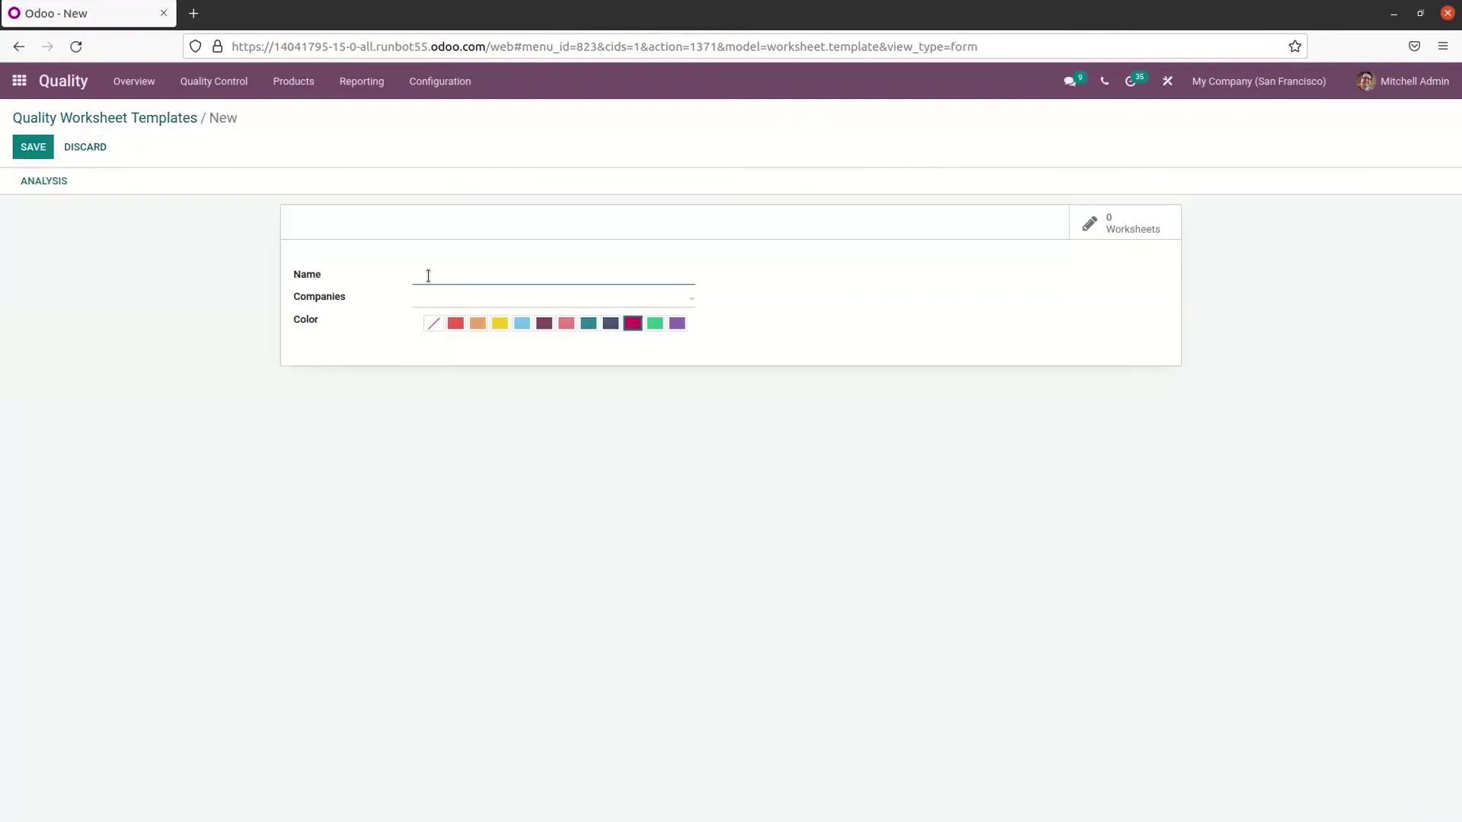
Set the new worksheet template's company to My Company (San Francisco), then return to the templates list
click(552, 300)
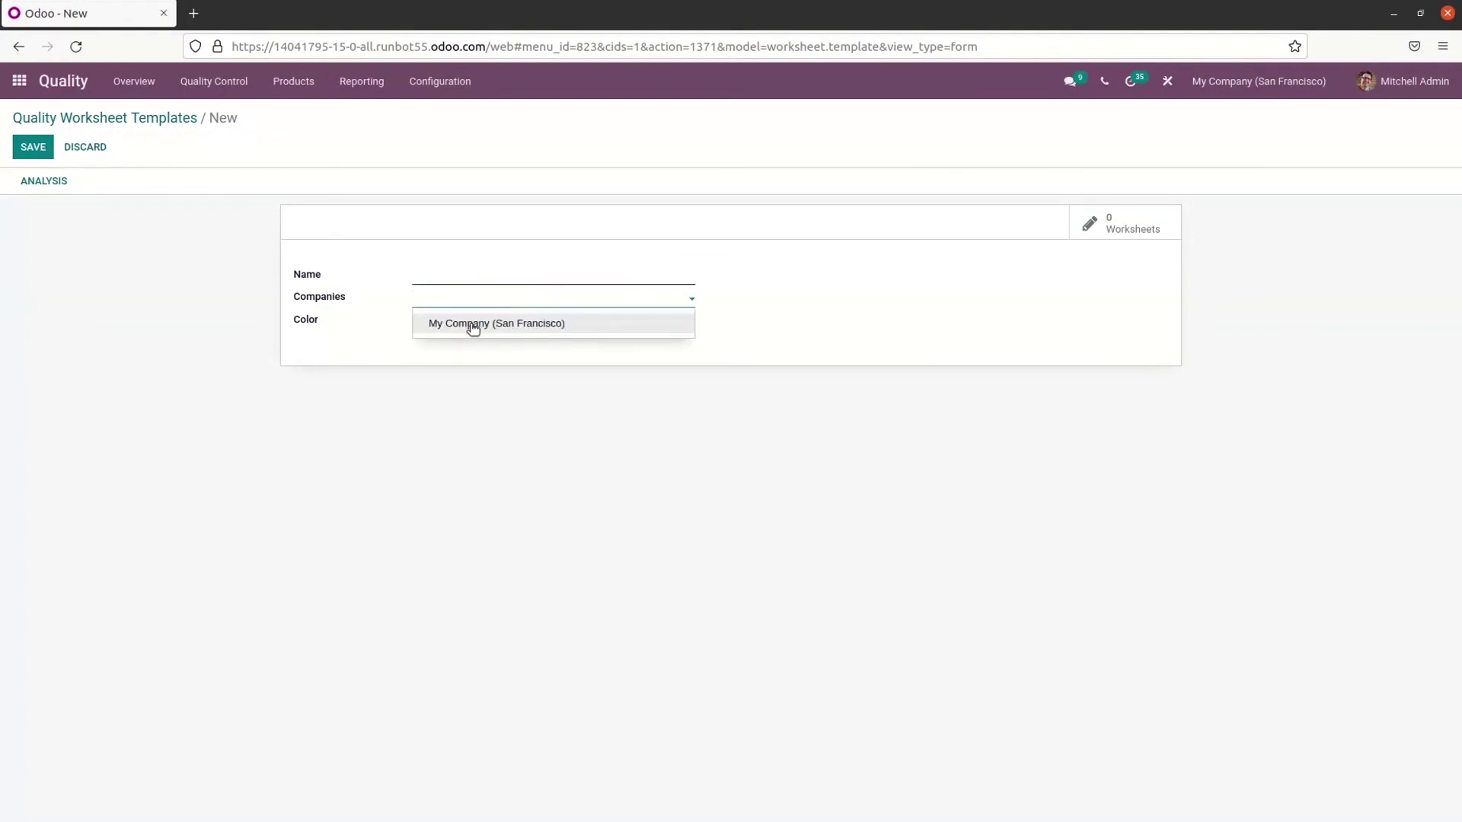
click(472, 325)
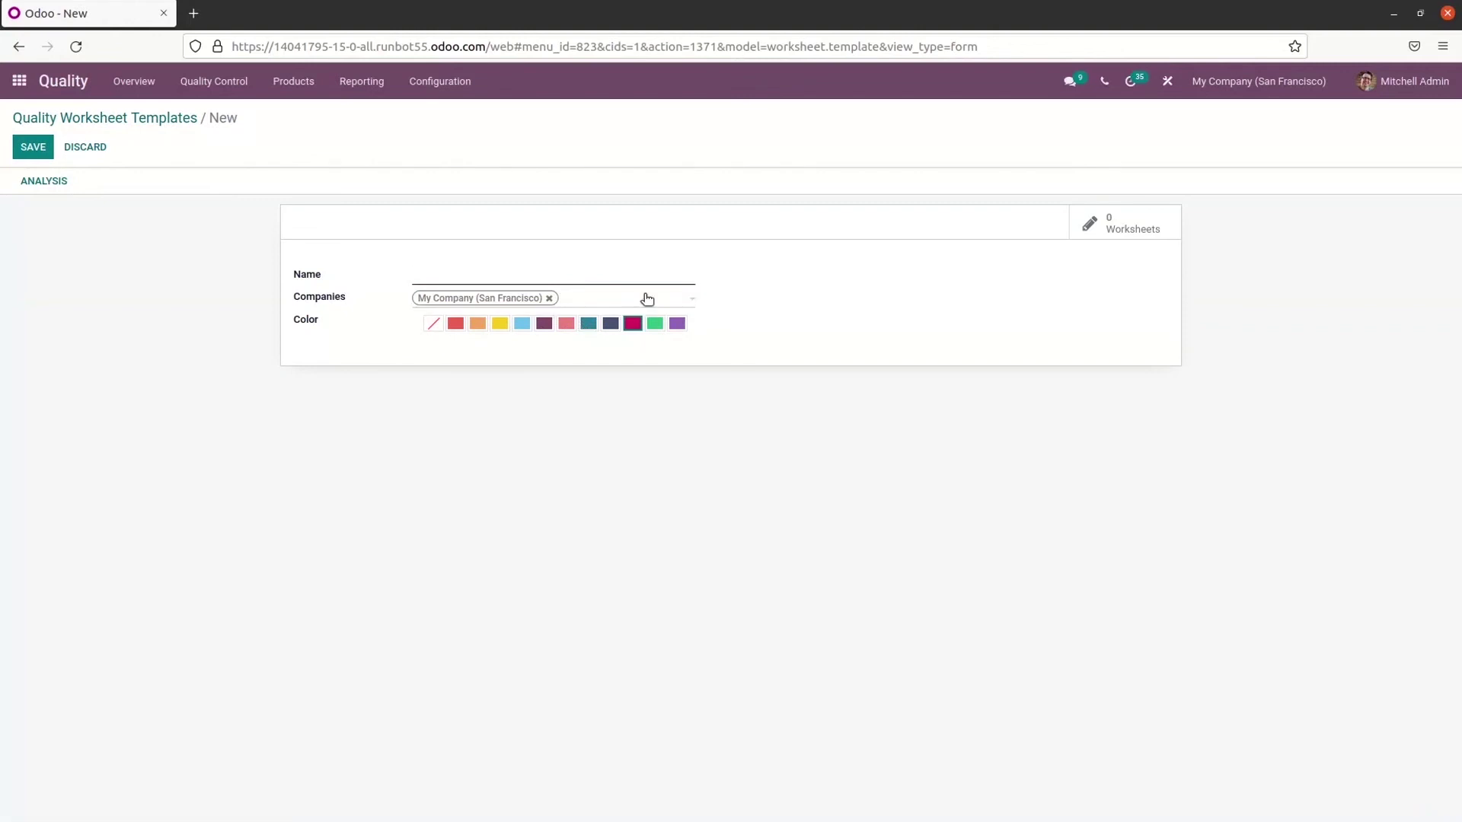
click(104, 120)
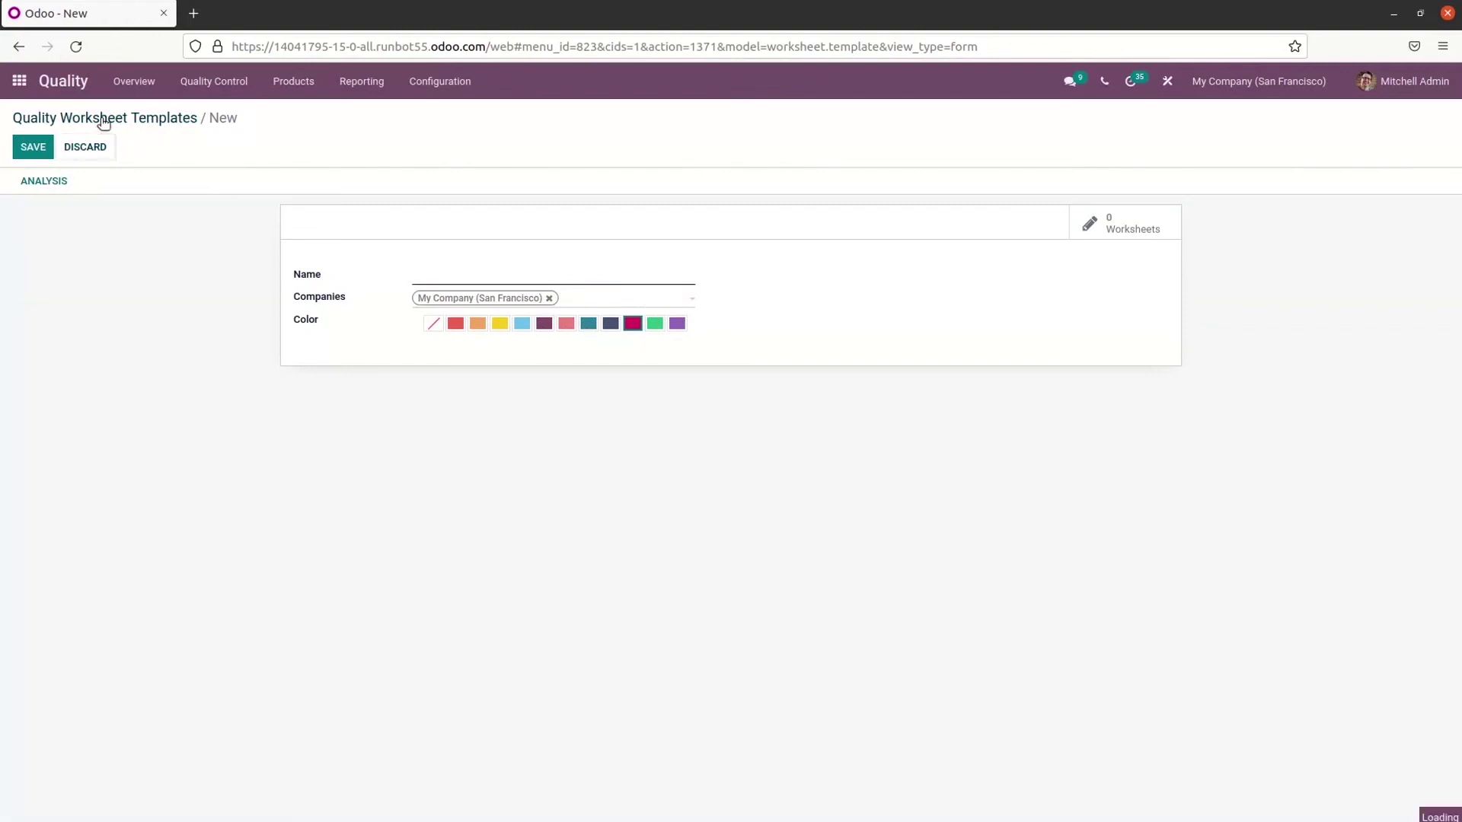